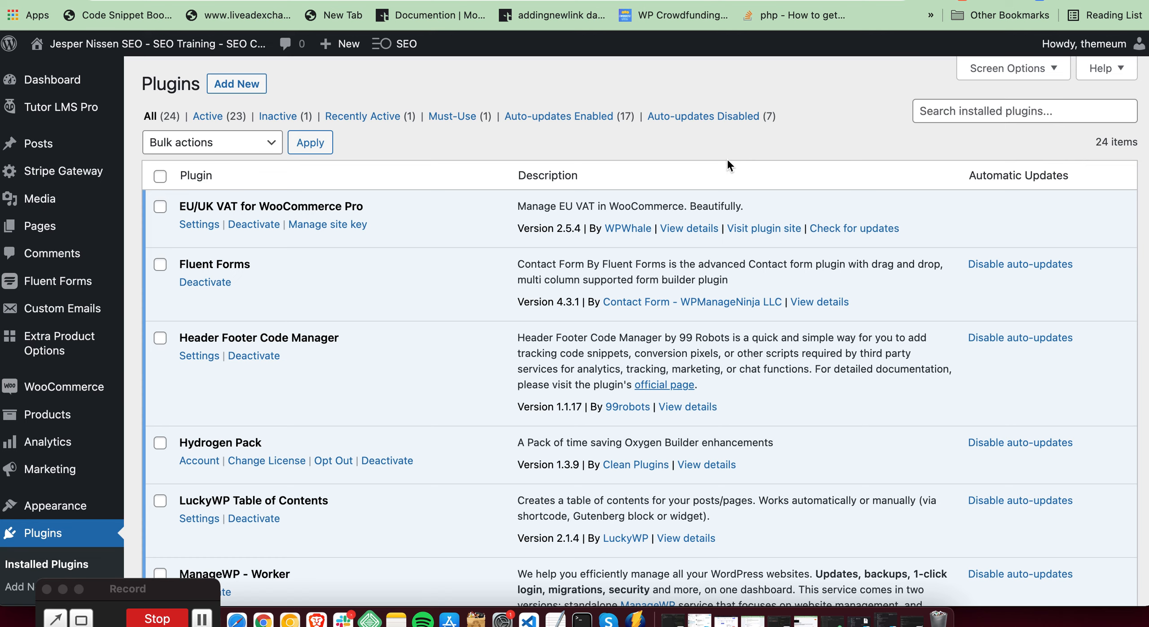
- Find the "Duplicator – WordPress Migration Plugin" in the plugin directory, install it and activate it
scroll(727, 158, up, 3)
click(246, 88)
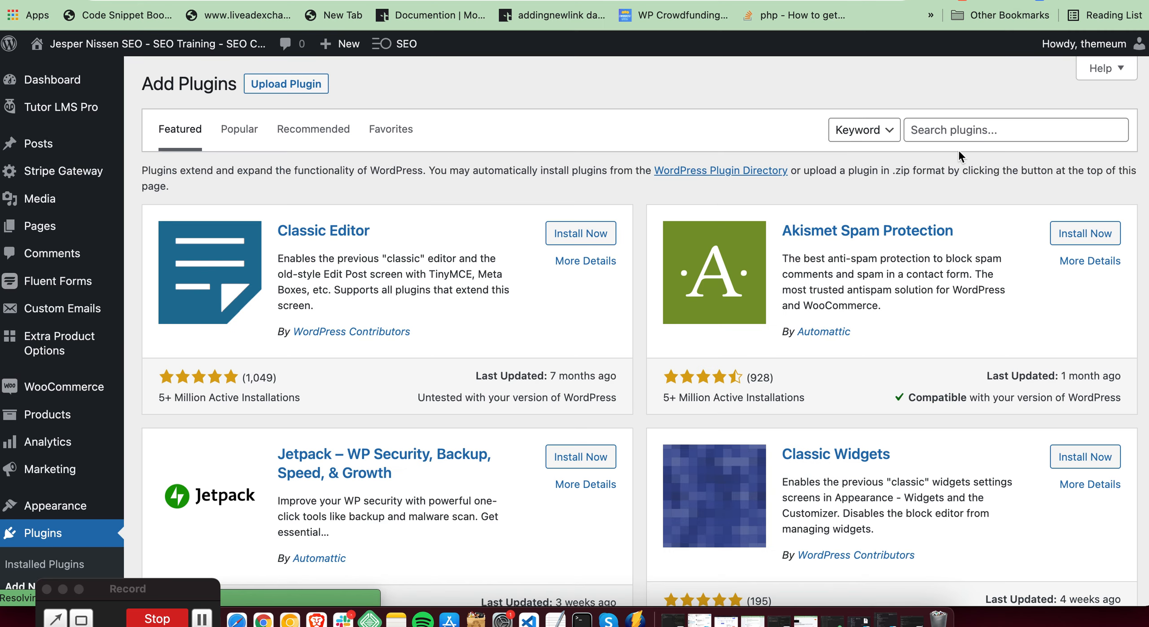
click(952, 131)
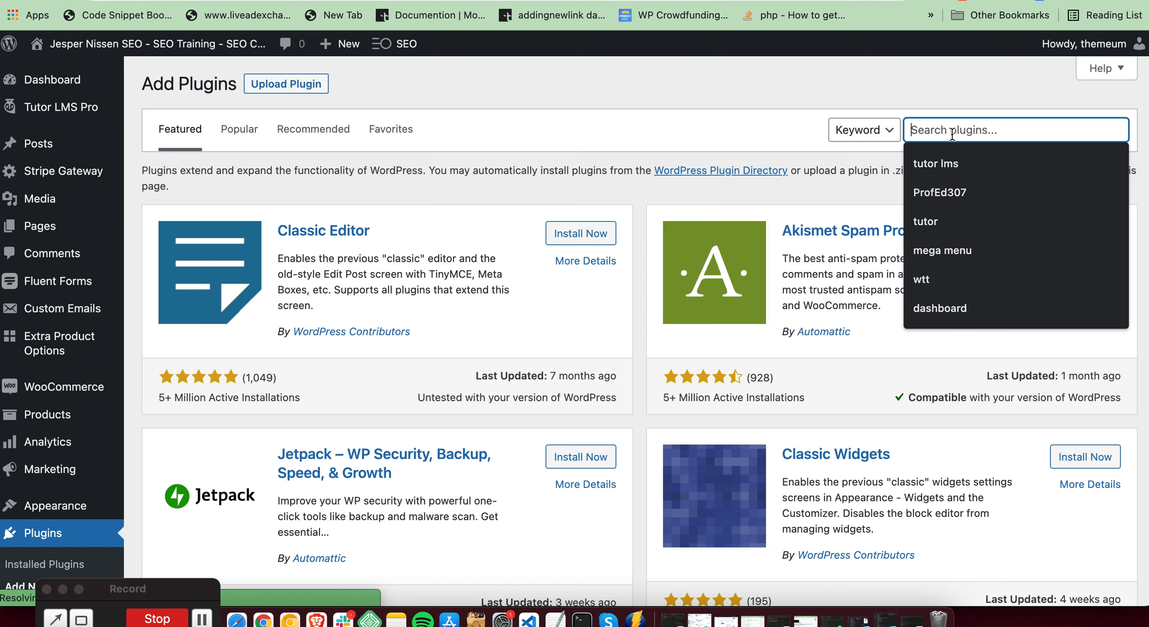
text(Duplicator – WordPress Migration Plugin)
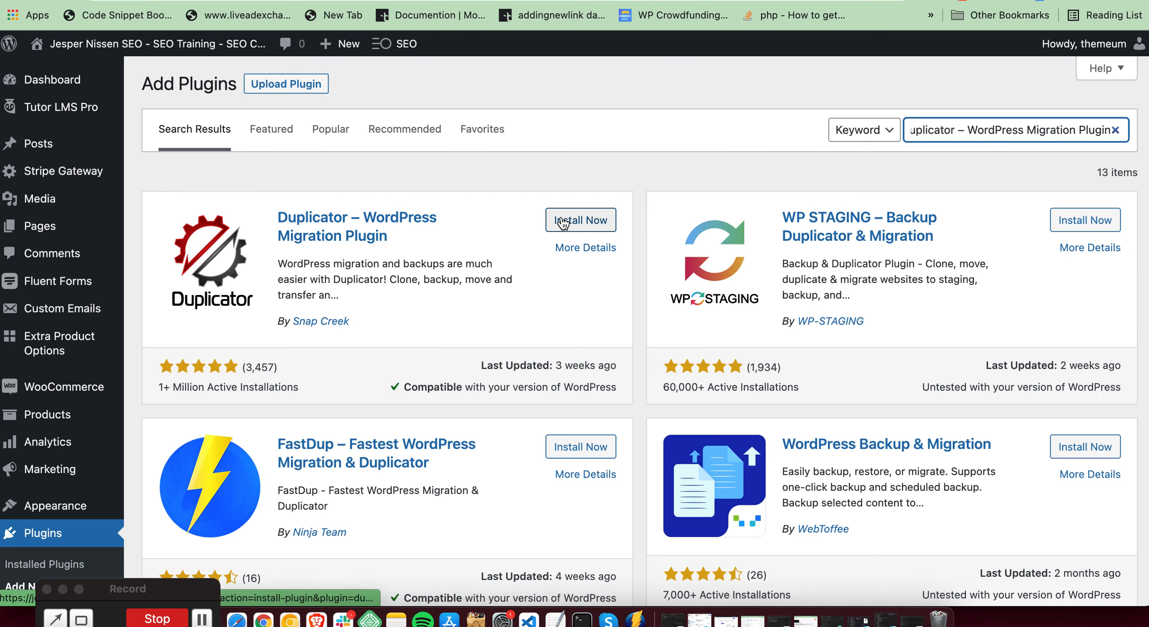
click(563, 222)
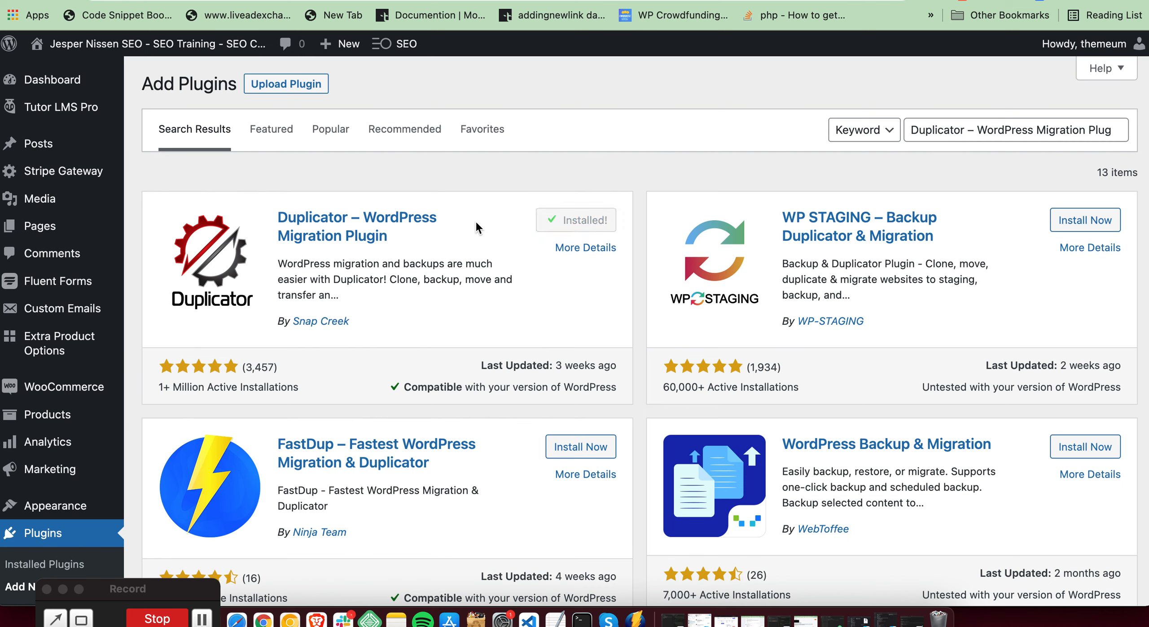
click(570, 222)
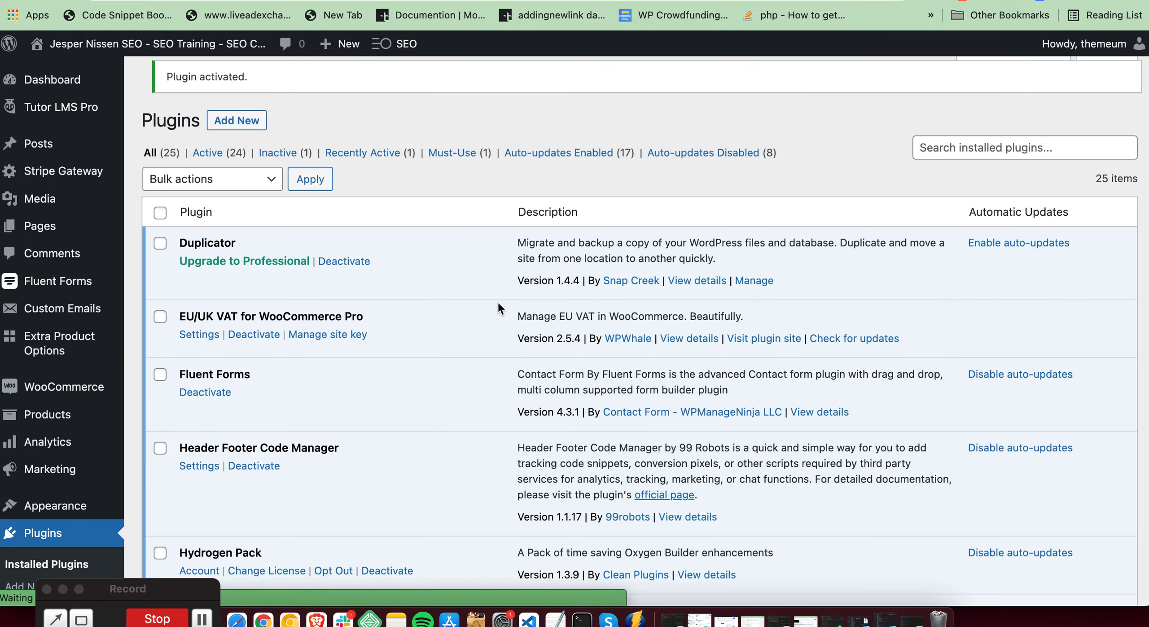
- Open the Packages page of the Duplicator plugin
scroll(468, 319, down, 15)
scroll(468, 319, down, 8)
scroll(467, 320, up, 15)
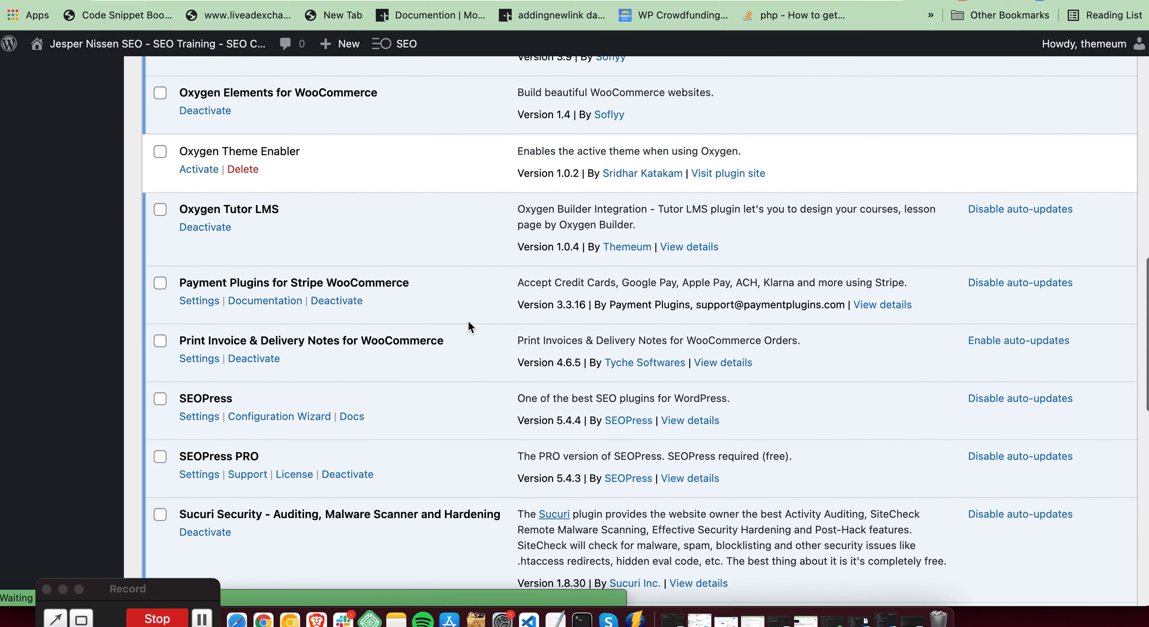
scroll(467, 320, down, 6)
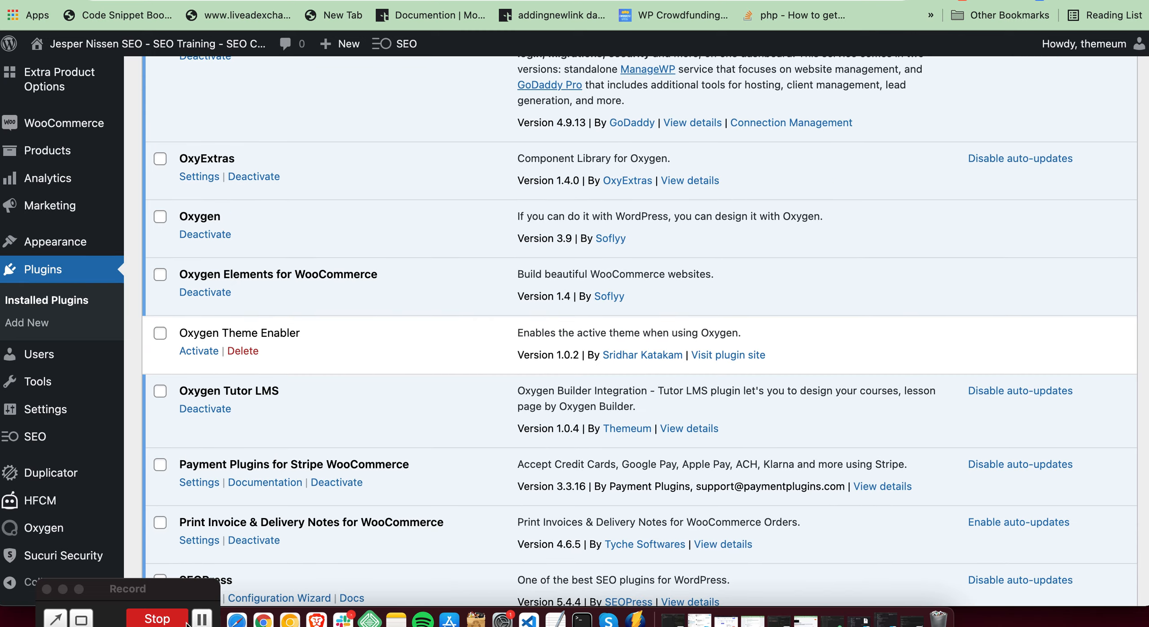
scroll(117, 507, down, 10)
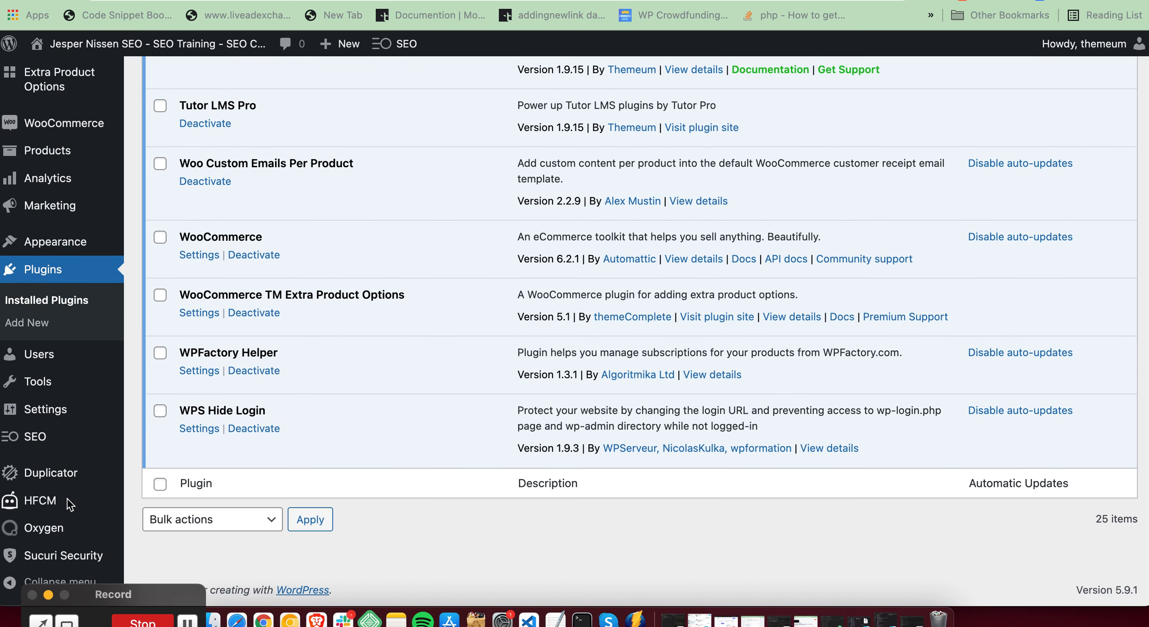
mouse_move(69, 474)
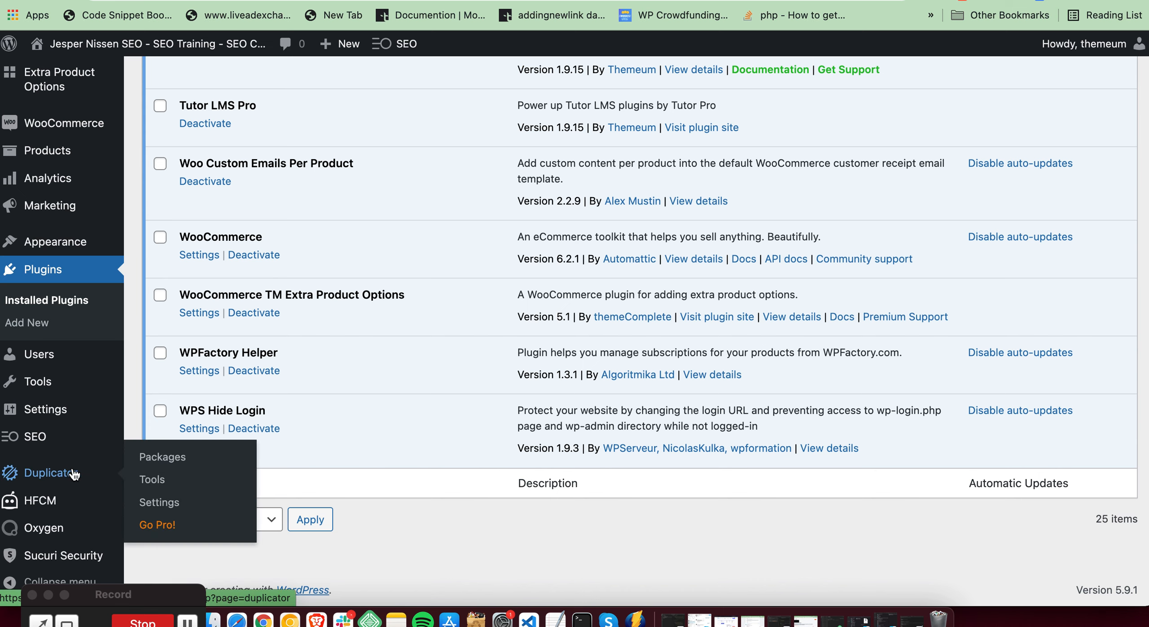
click(143, 466)
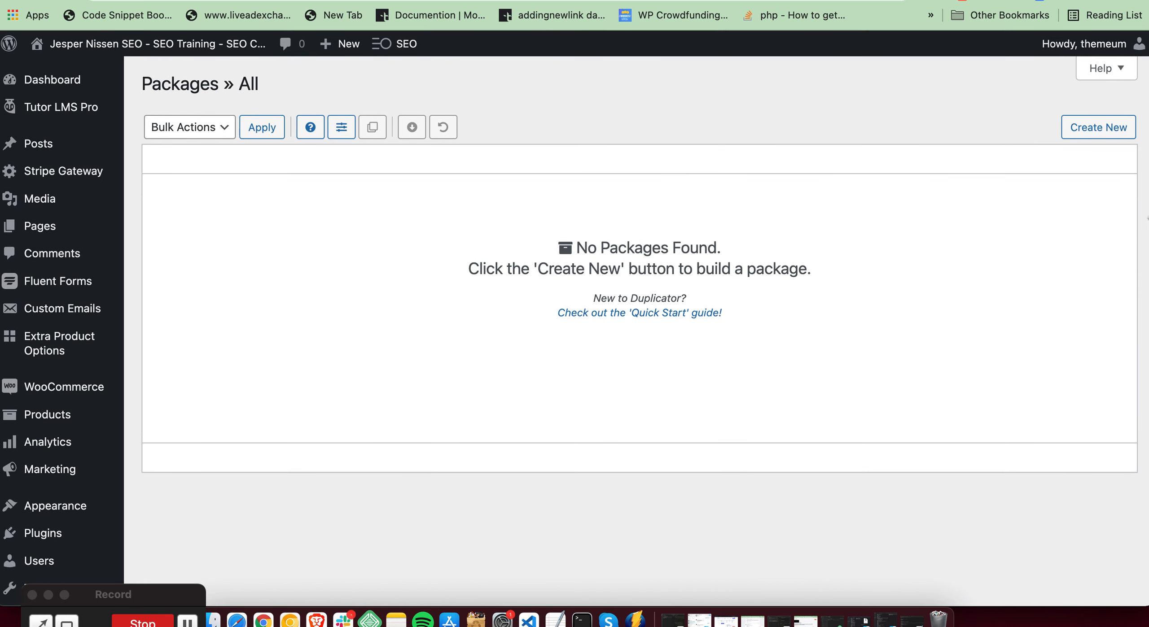
- Create a new package with the default setup, scan the site, accept the scan notice and build the package
click(1062, 130)
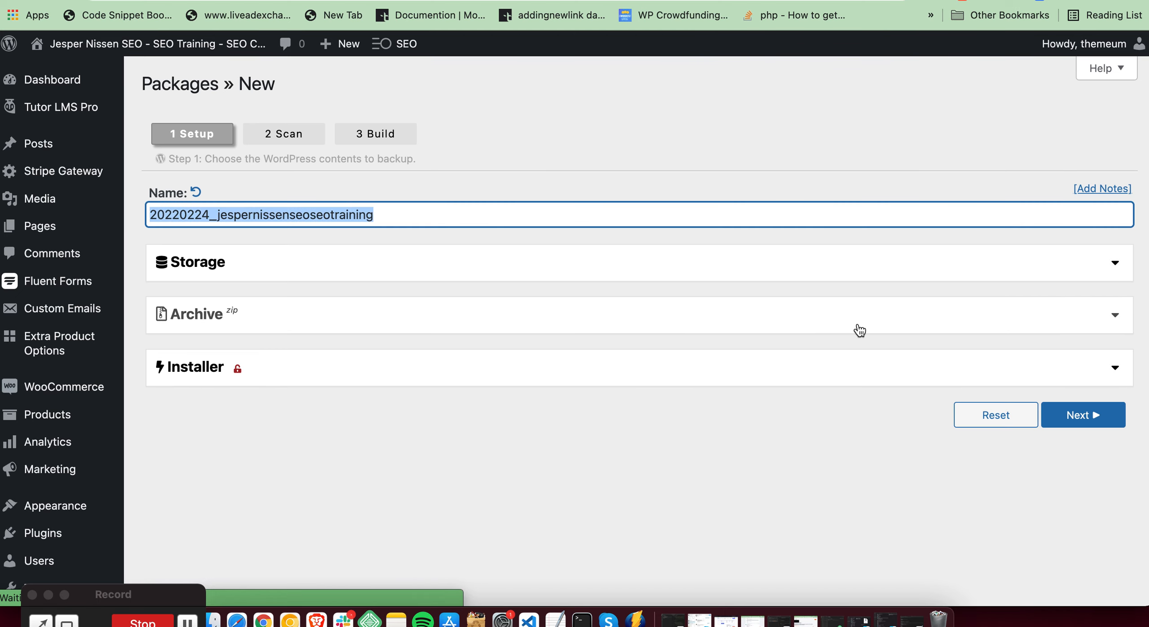
click(1120, 416)
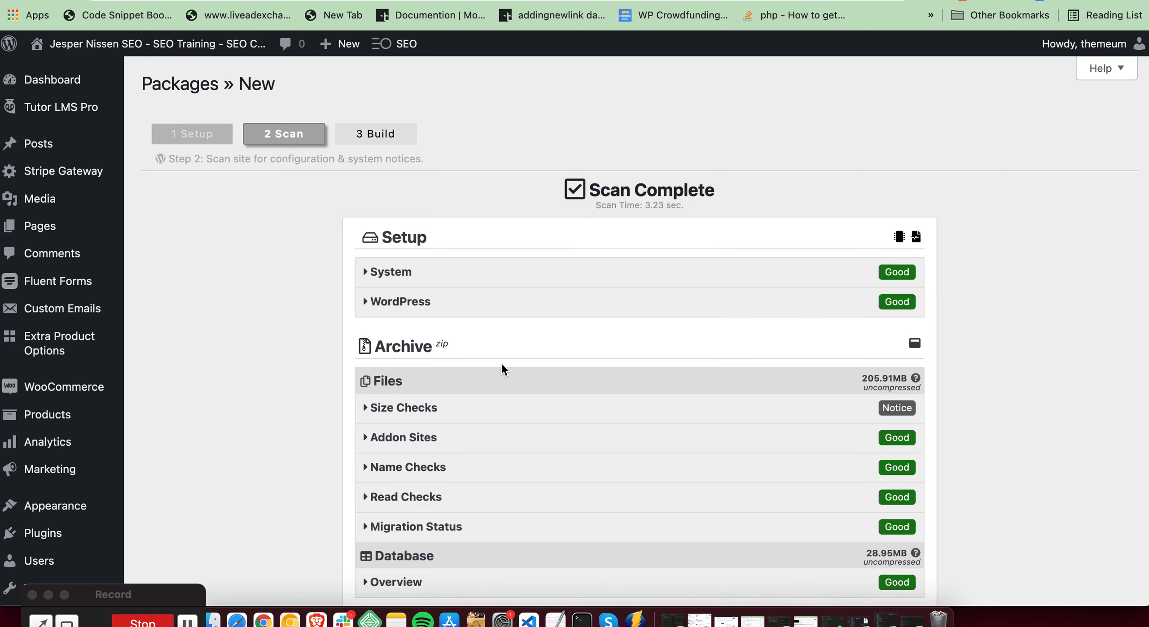
scroll(192, 379, down, 7)
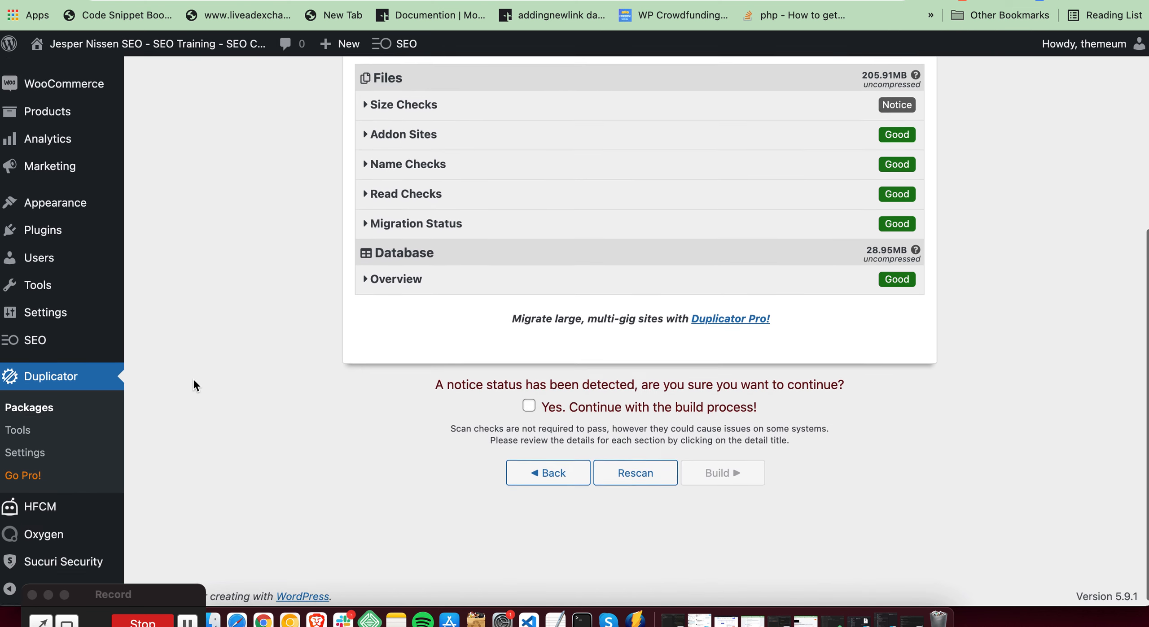
click(530, 401)
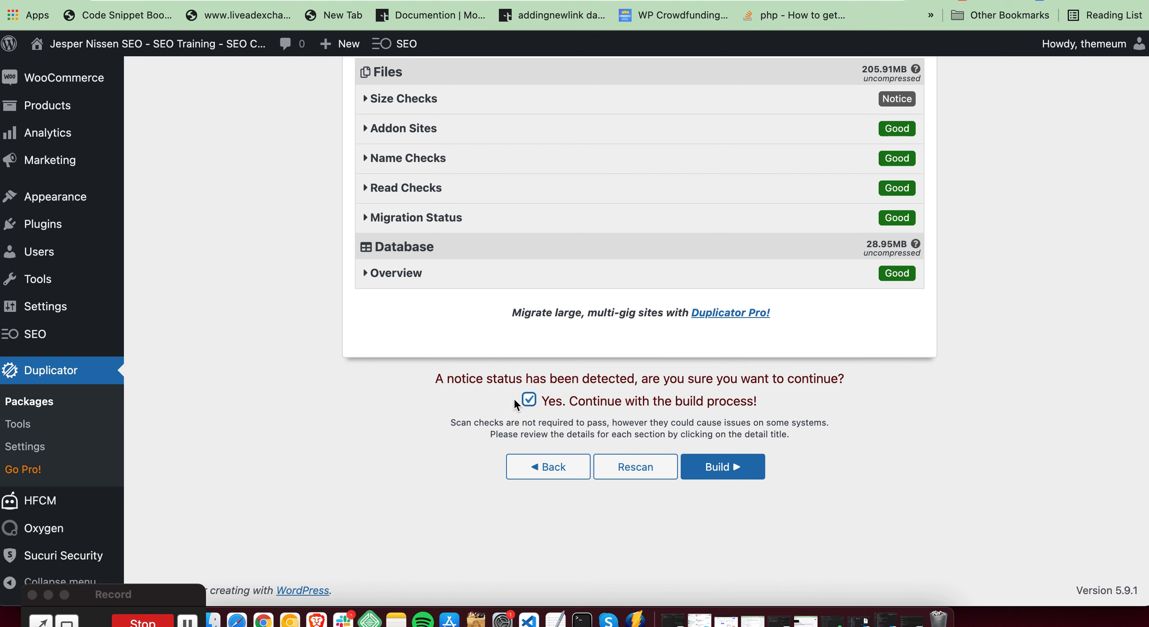
click(728, 469)
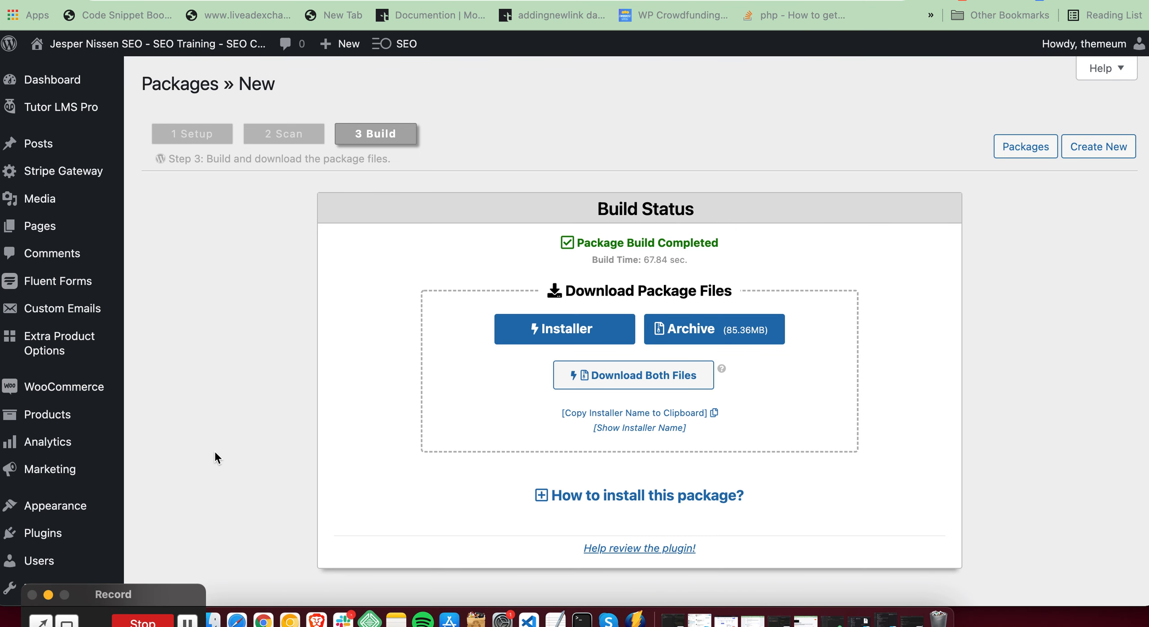
- Download the built package's installer and archive files separately
scroll(365, 366, down, 2)
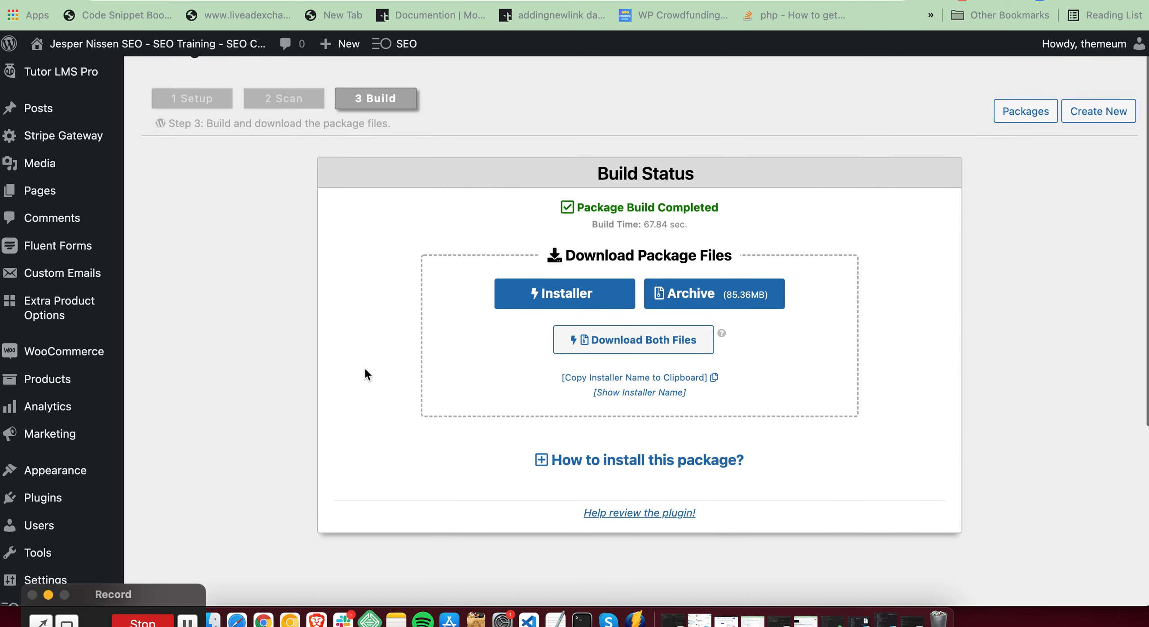
click(562, 294)
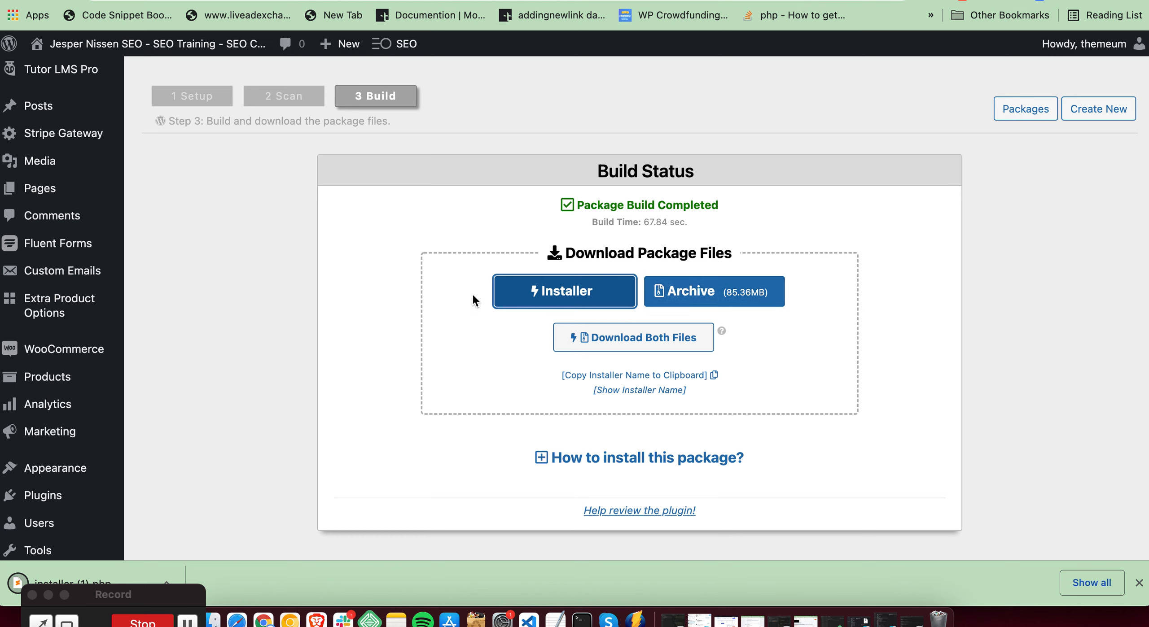
click(731, 296)
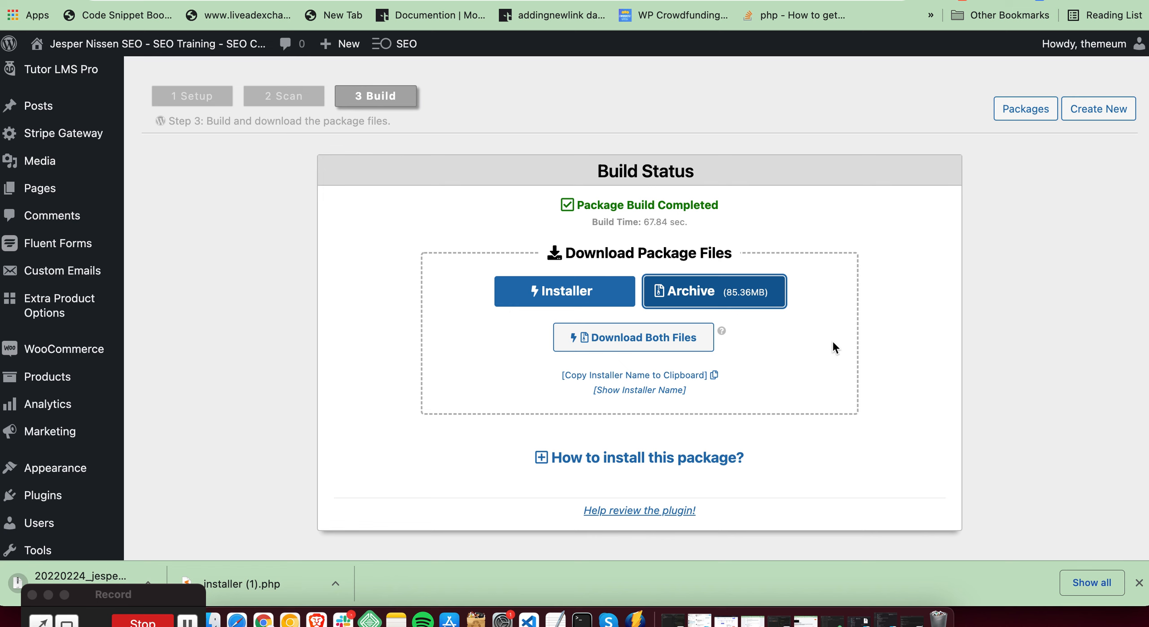
scroll(312, 422, down, 3)
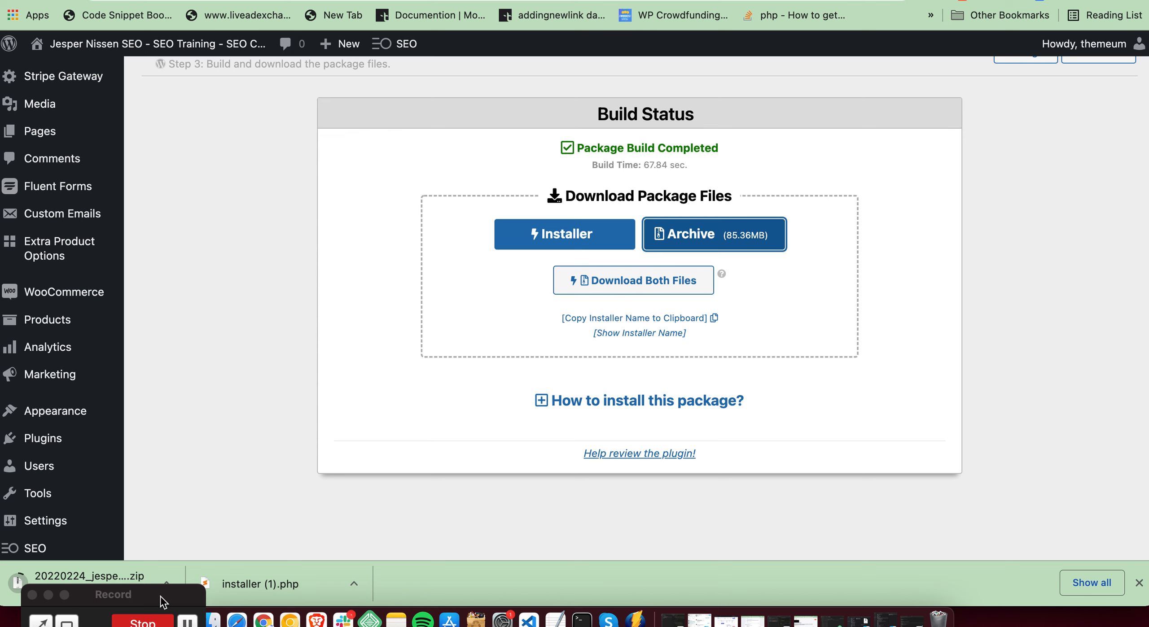
click(186, 623)
drag(211, 626, 745, 603)
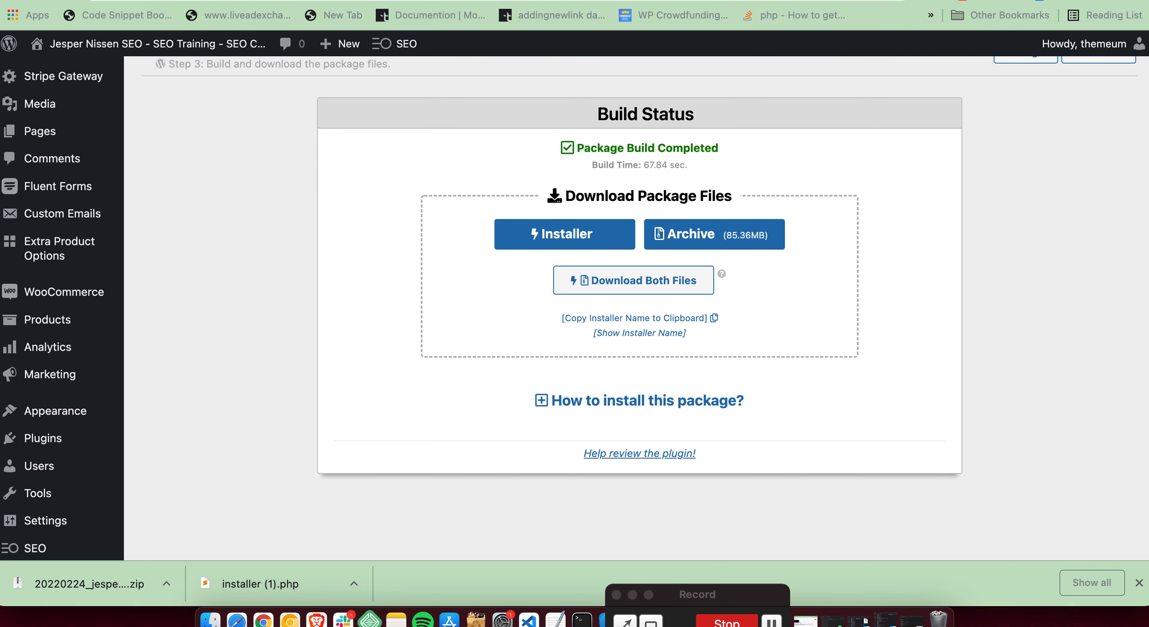
- Switch to cPanel File Manager and upload the downloaded archive zip into the public_html/oxygen-tutor-lms folder
key(ctrl+Tab)
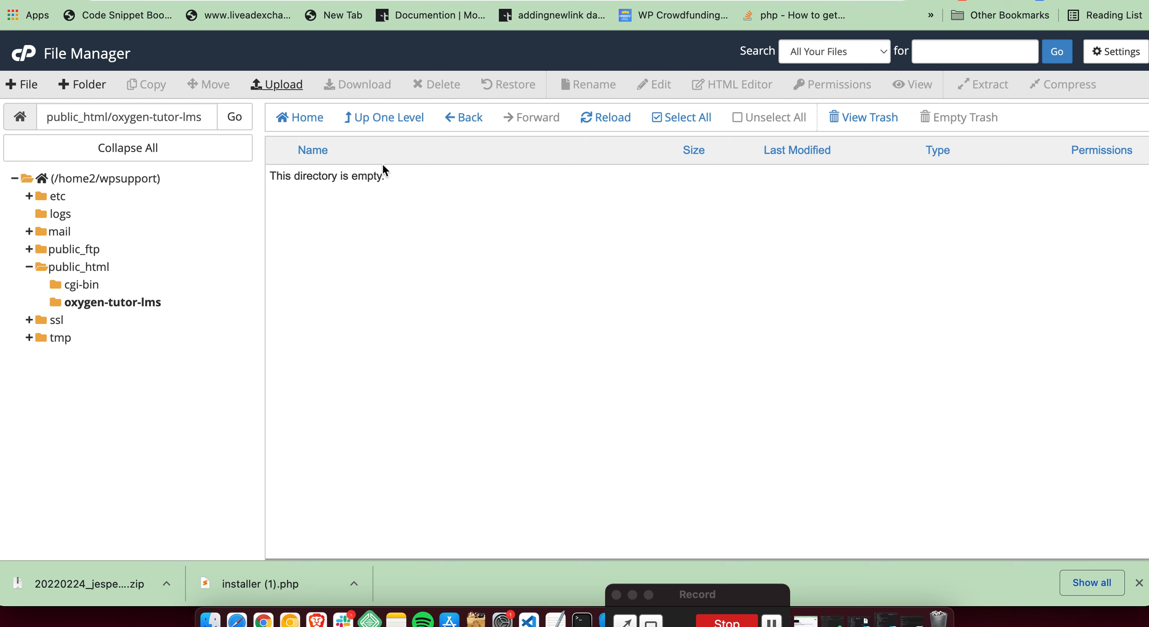
click(278, 86)
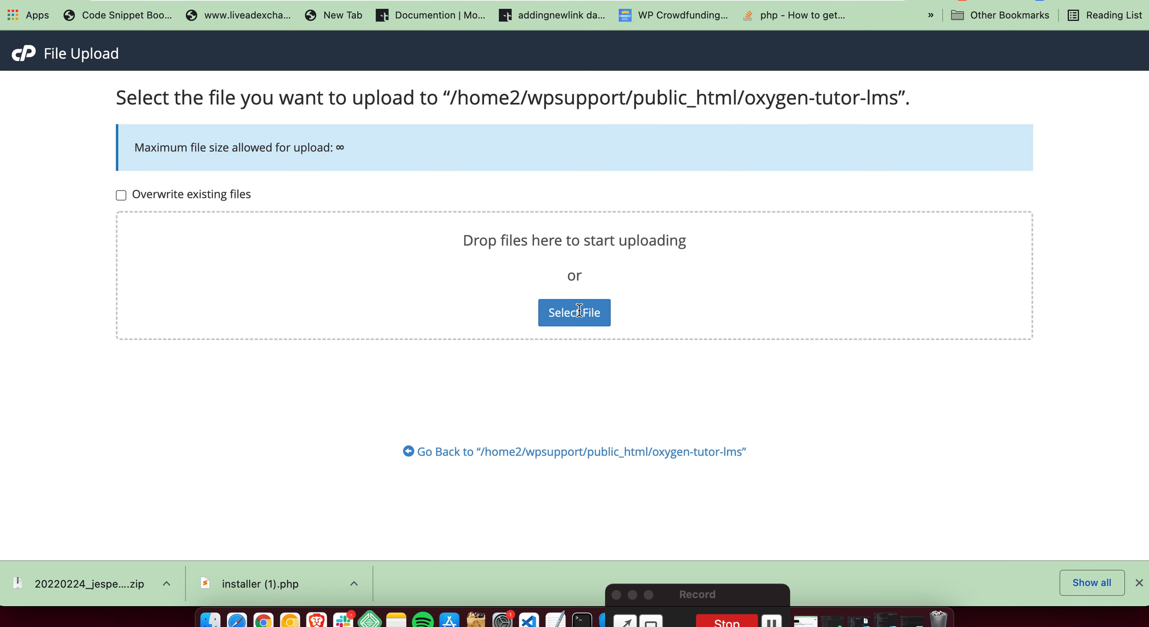
click(589, 322)
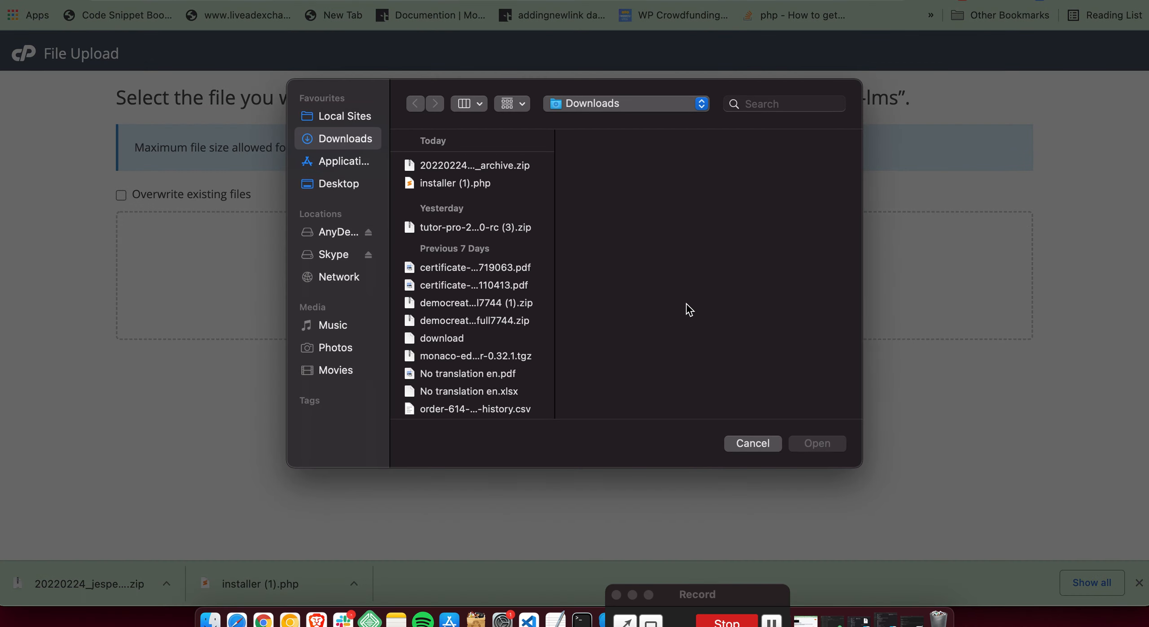
click(507, 173)
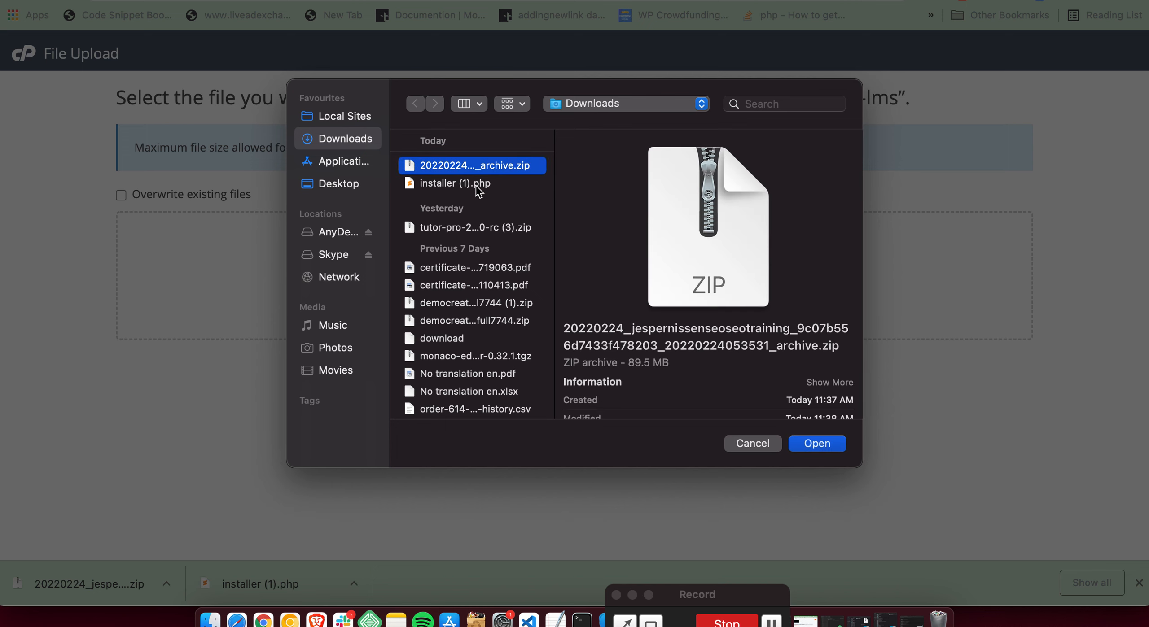
click(815, 444)
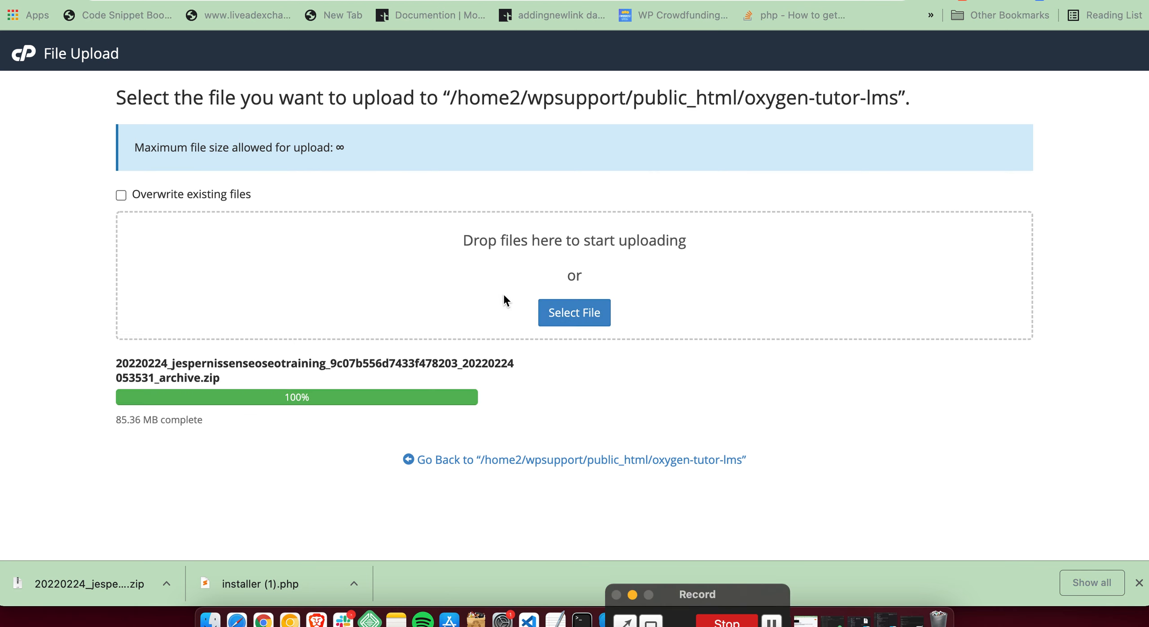
- View the web server's root directory index in a new browser tab and return to the oxygen-tutor-lms folder
click(597, 319)
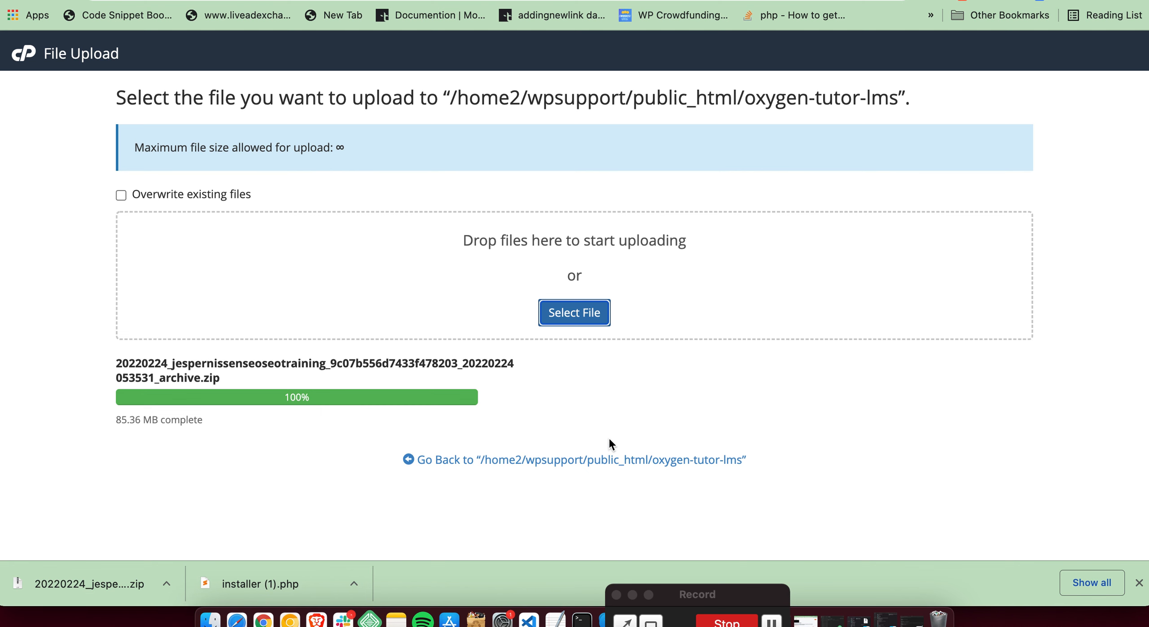
key(super+t)
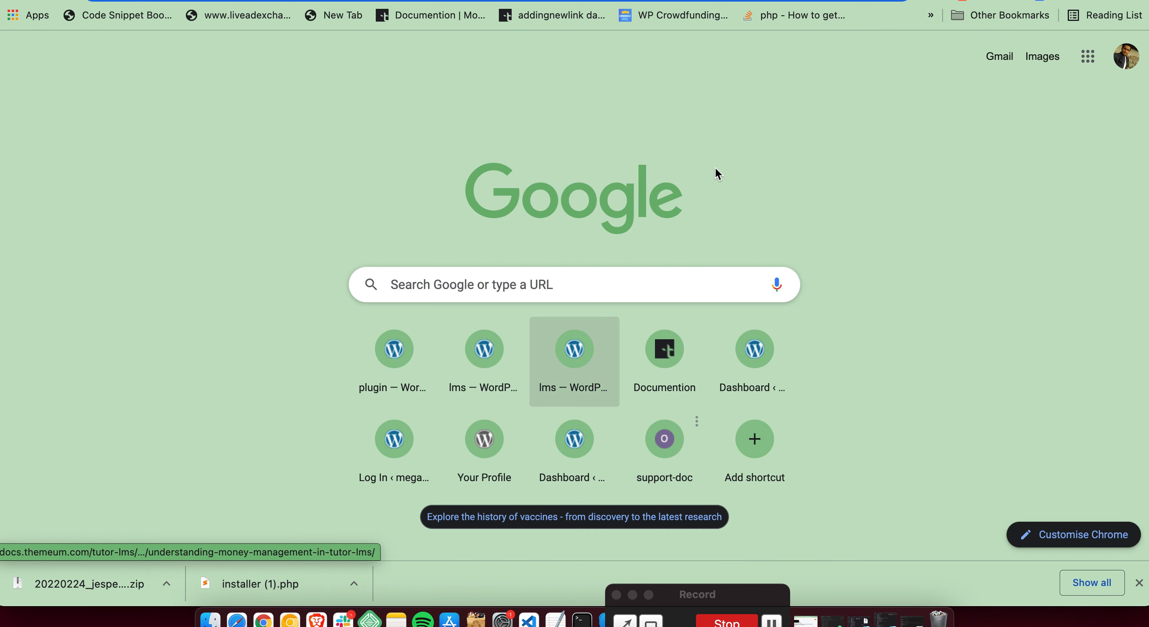
click(866, 1)
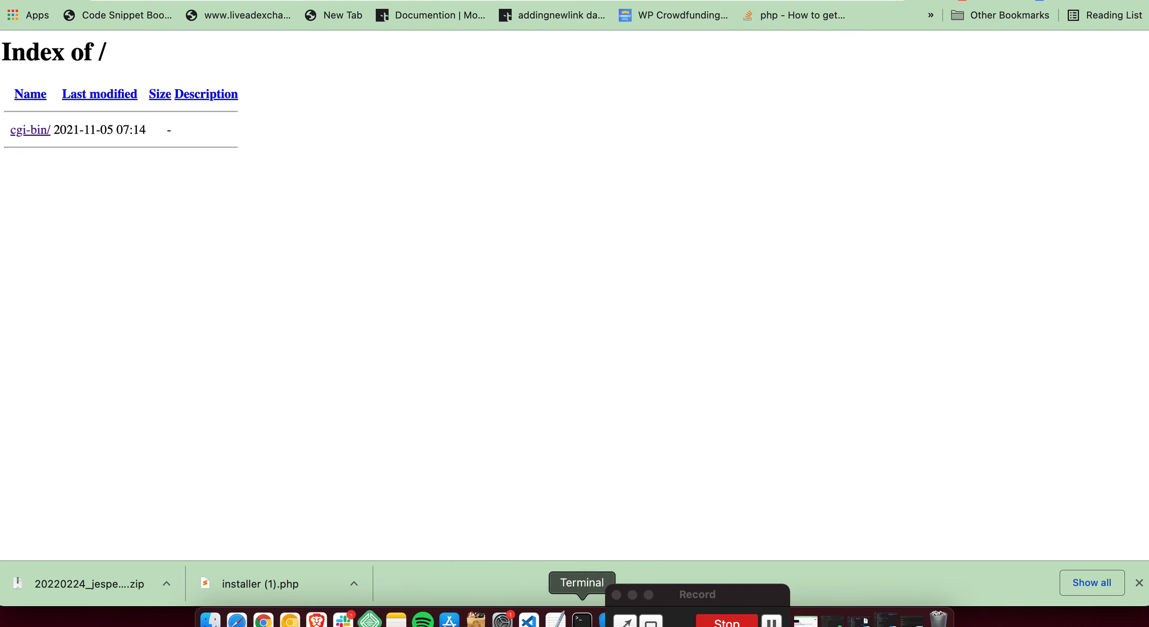
click(727, 623)
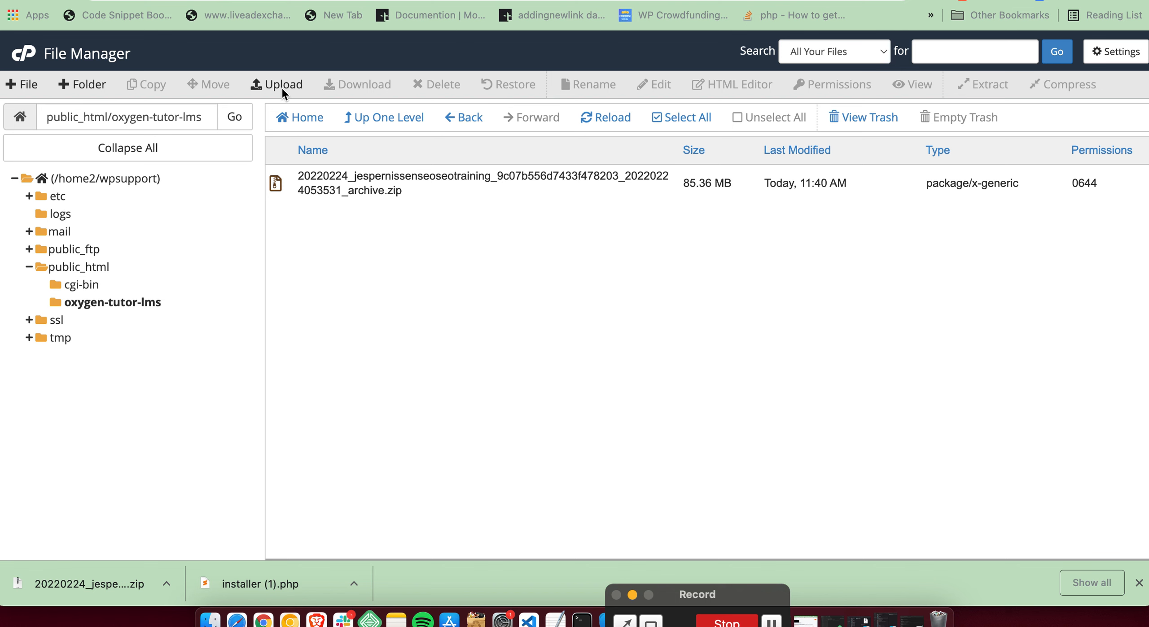
- Upload the downloaded "installer (1).php" file to the public_html/oxygen-tutor-lms folder
click(274, 84)
click(272, 83)
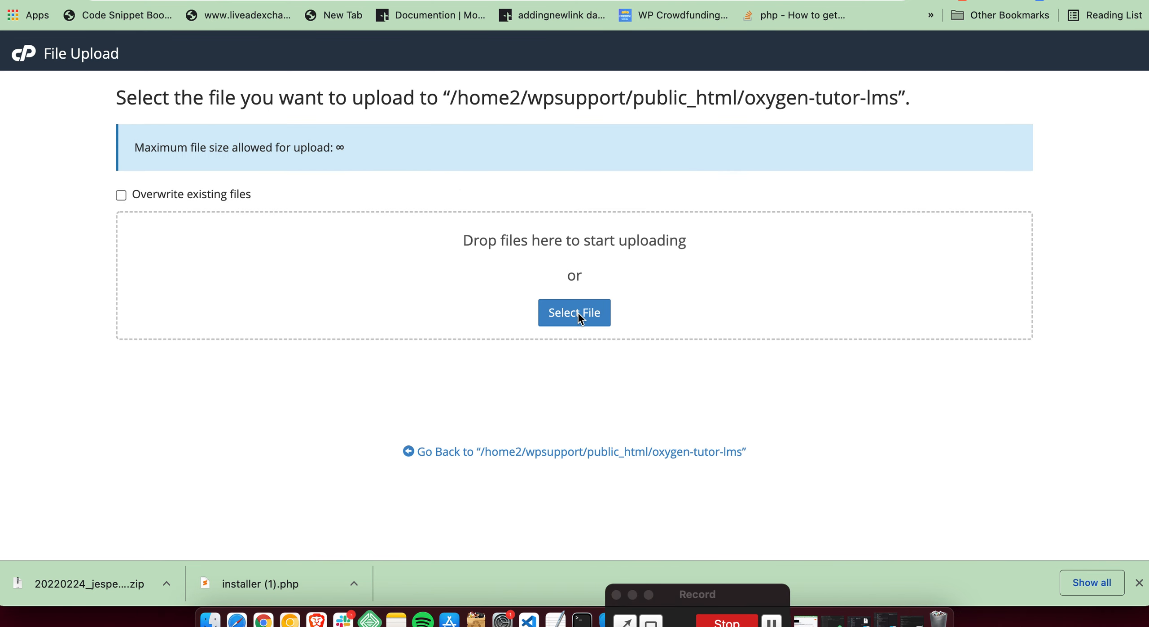
click(579, 314)
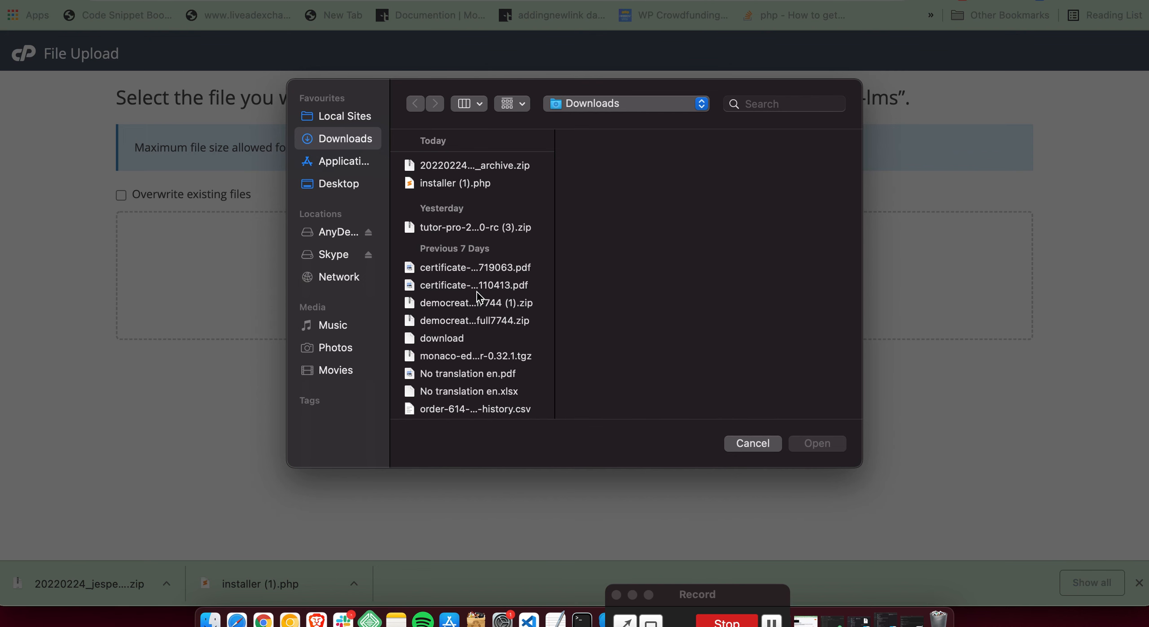
click(512, 184)
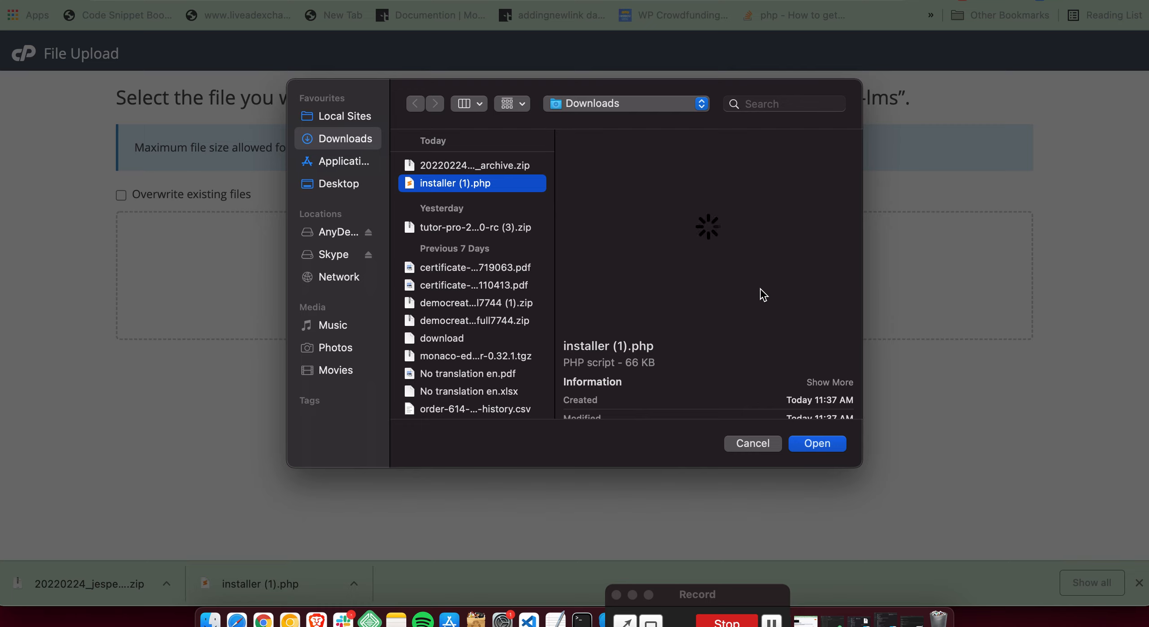
click(834, 450)
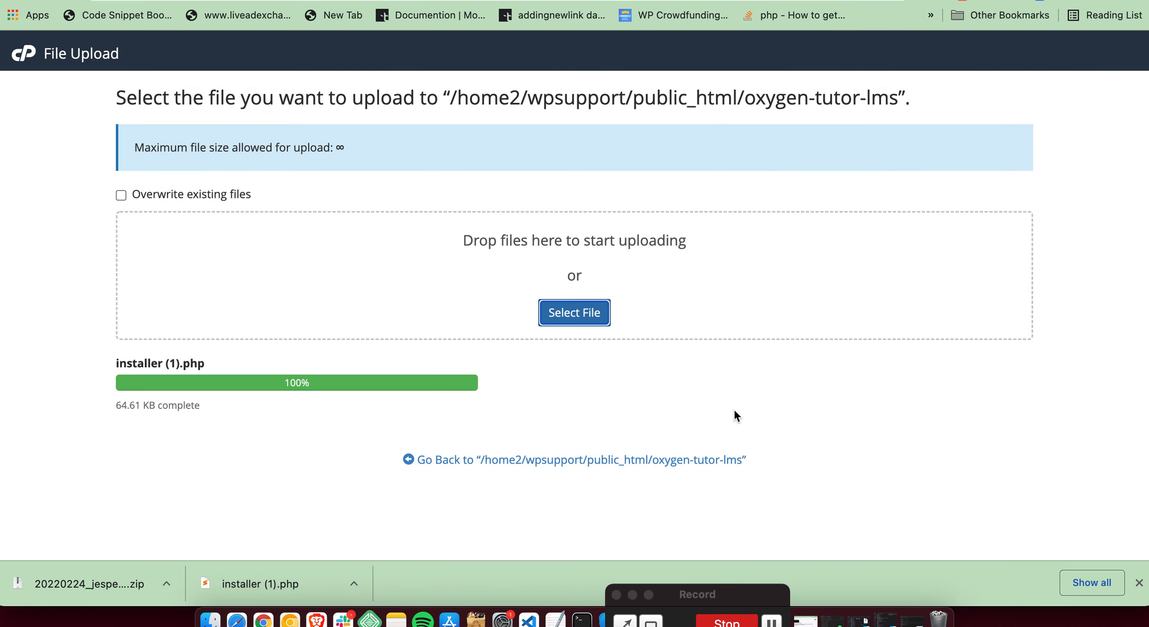
- Return to the oxygen-tutor-lms folder and rename the uploaded "installer (1).php" file to installer.php
click(673, 464)
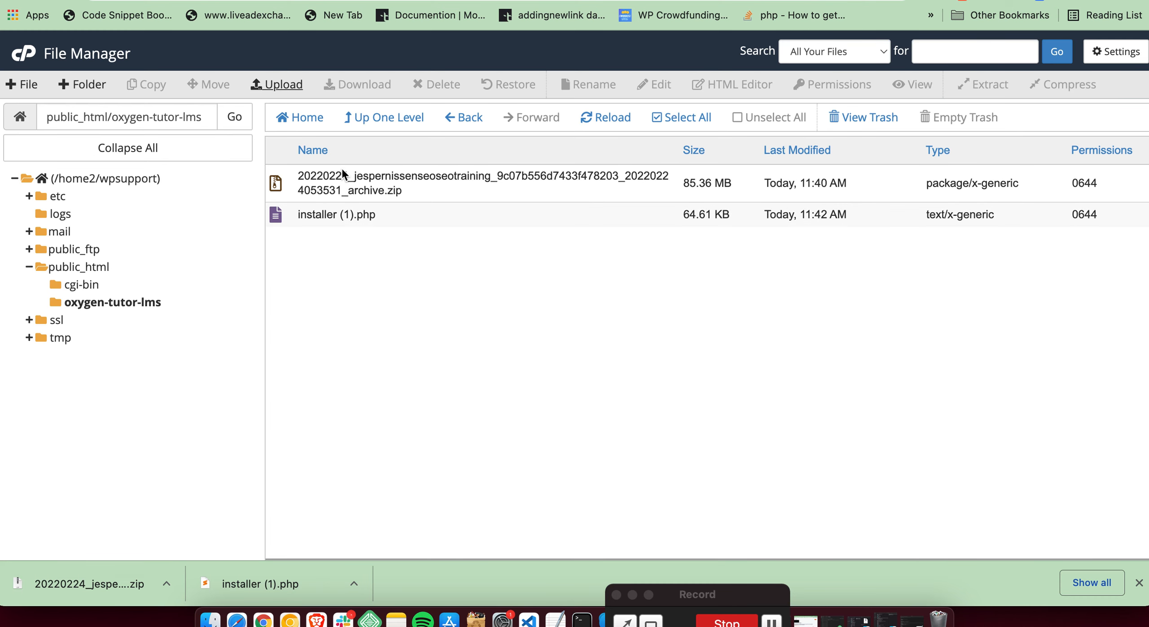
click(403, 219)
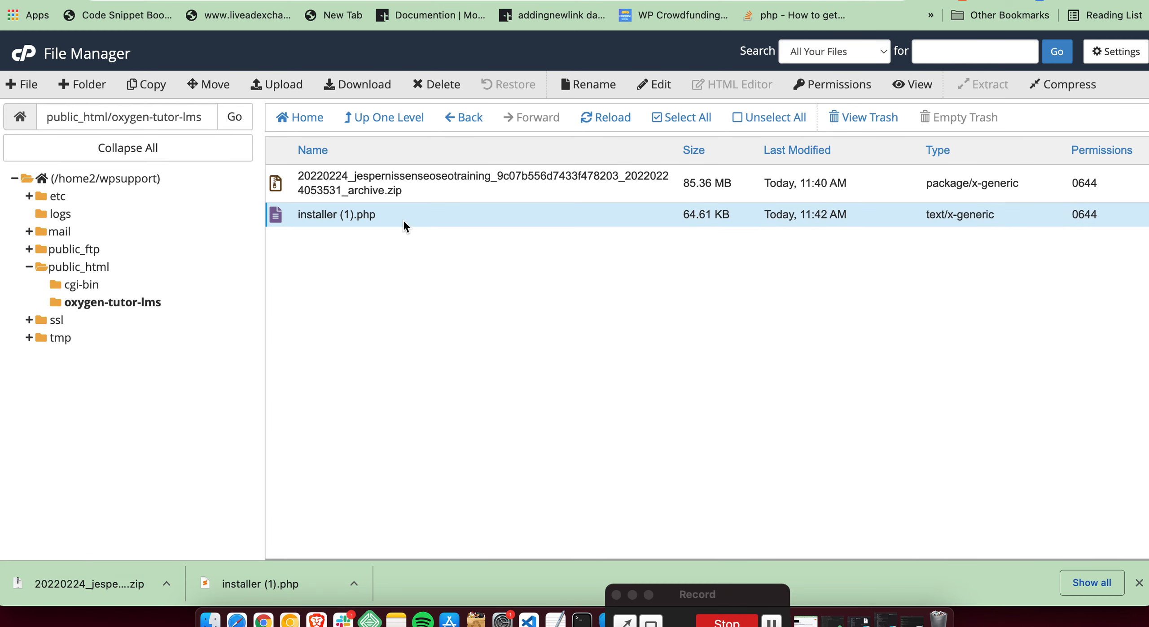
right_click(403, 220)
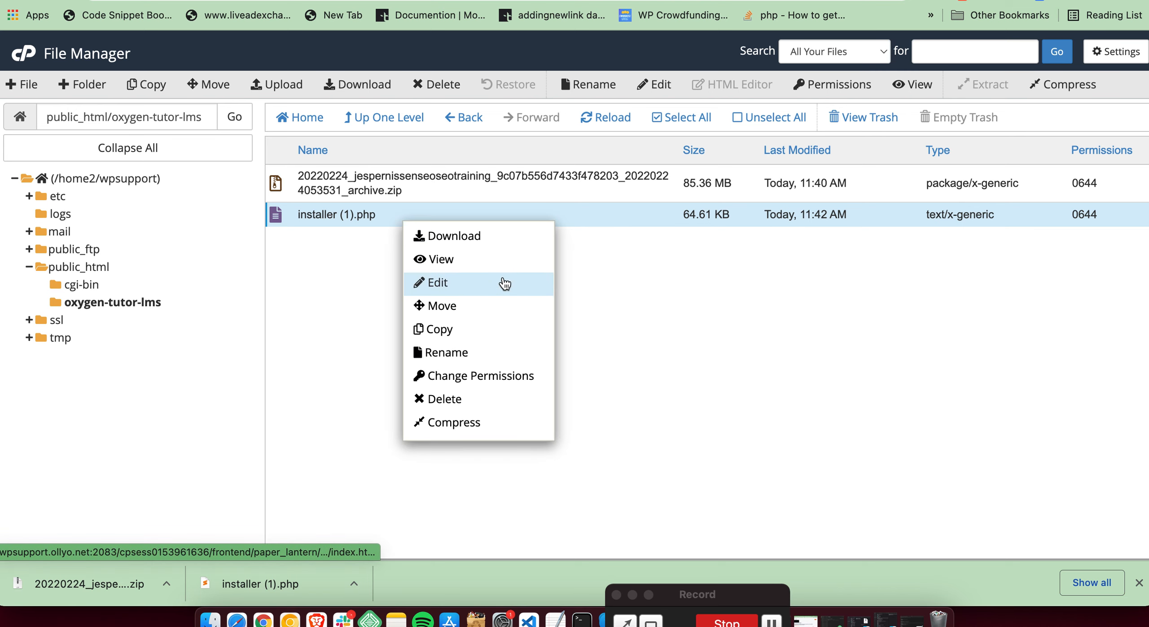
click(485, 285)
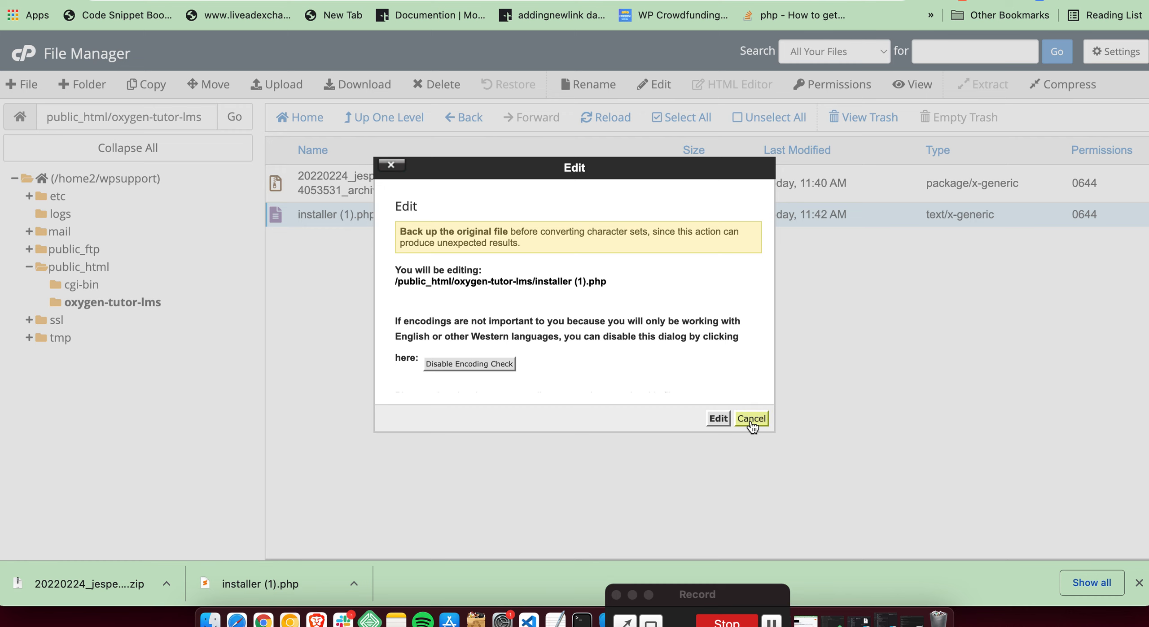
click(719, 419)
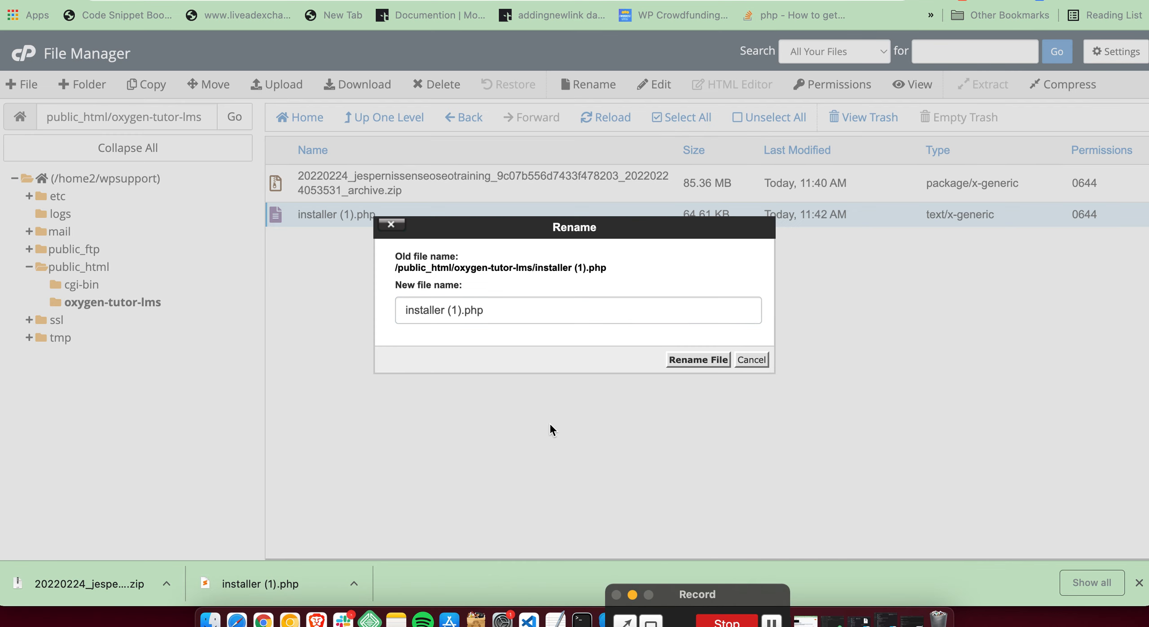
click(465, 316)
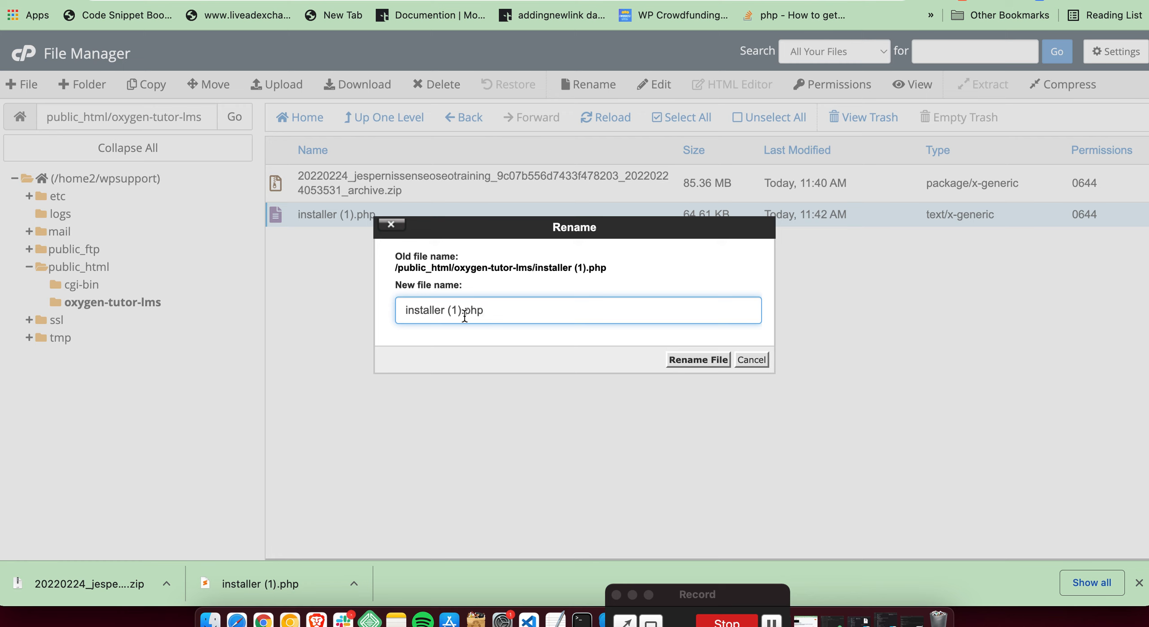
key(BackSpace)
key(BackSpace)
key(BackSpace)
key(BackSpace)
click(690, 366)
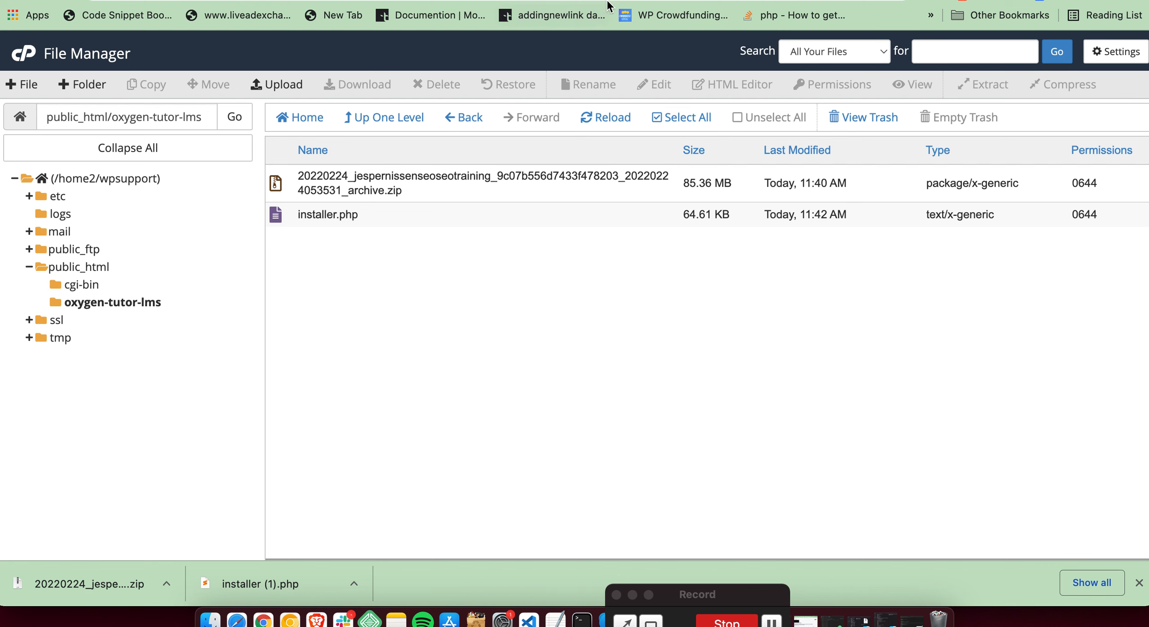
- Try to run the uploaded installer.php in a new browser tab and view the oxygen-tutor-lms directory index
key(super+t)
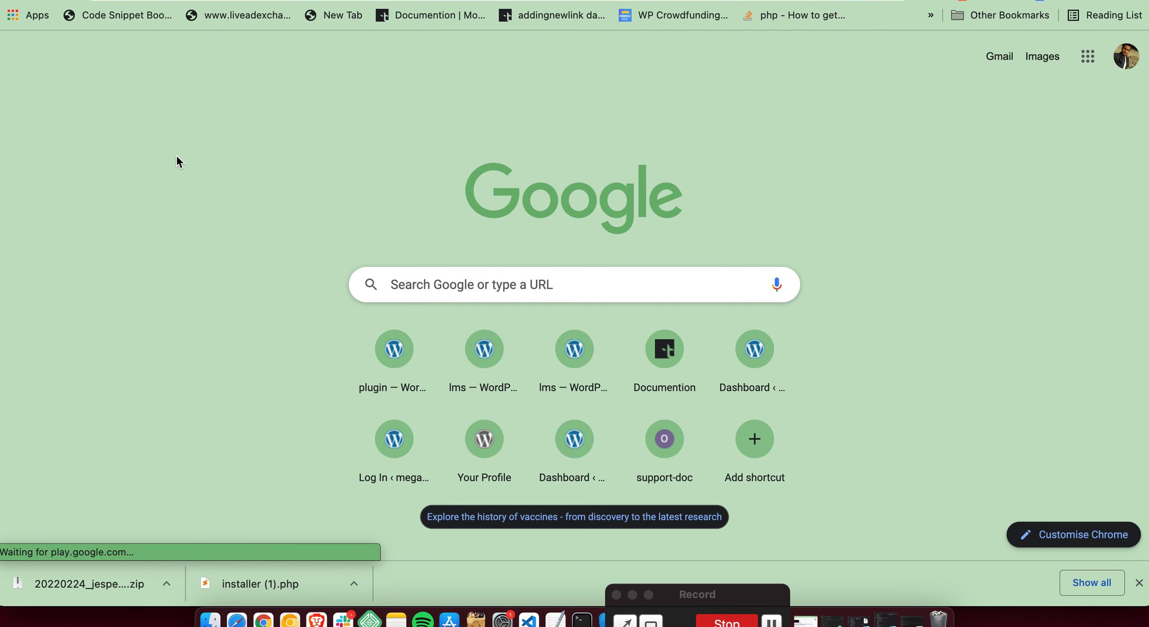
key(Return)
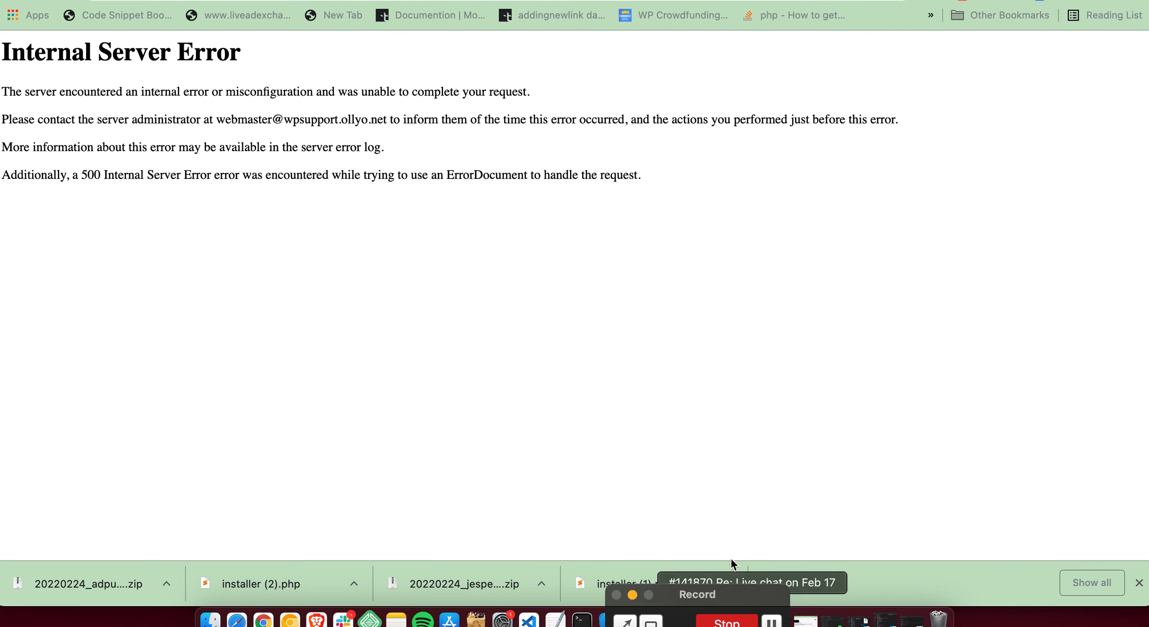
click(379, 0)
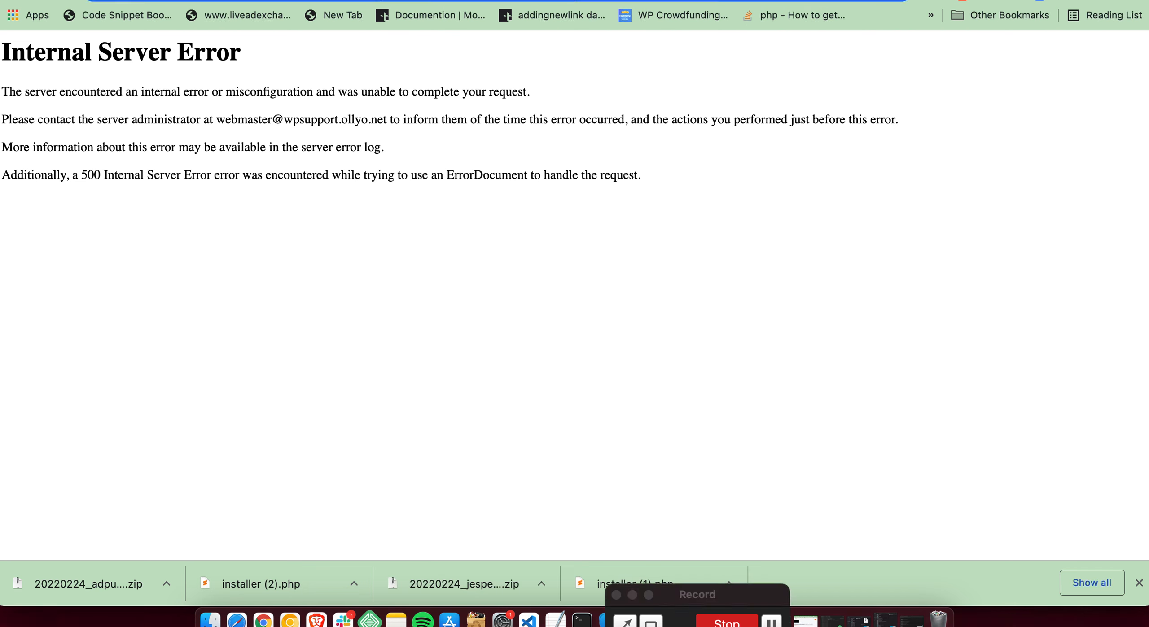
key(Return)
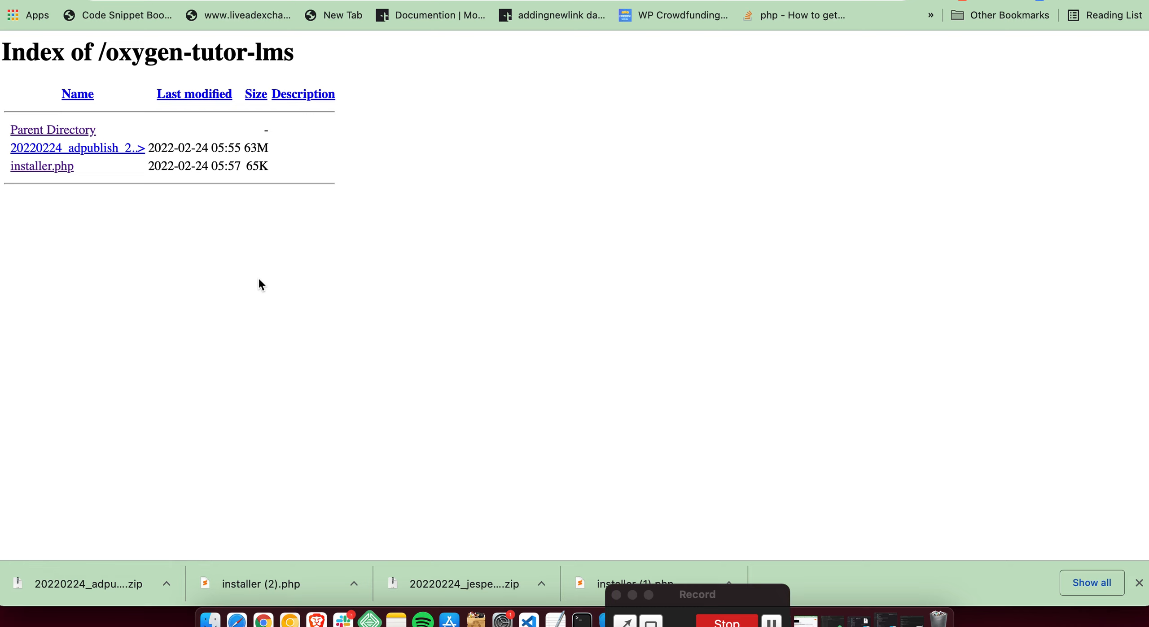
- Load the Duplicator installer, accept its terms and notices, and run the Step 1 deployment
key(super+r)
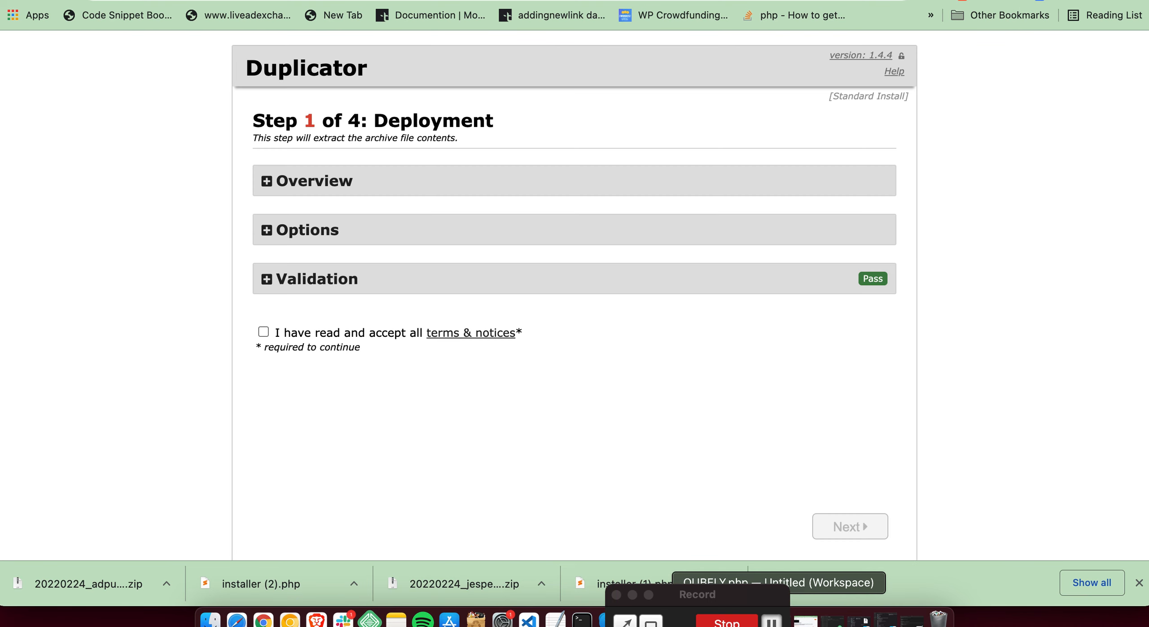
click(779, 625)
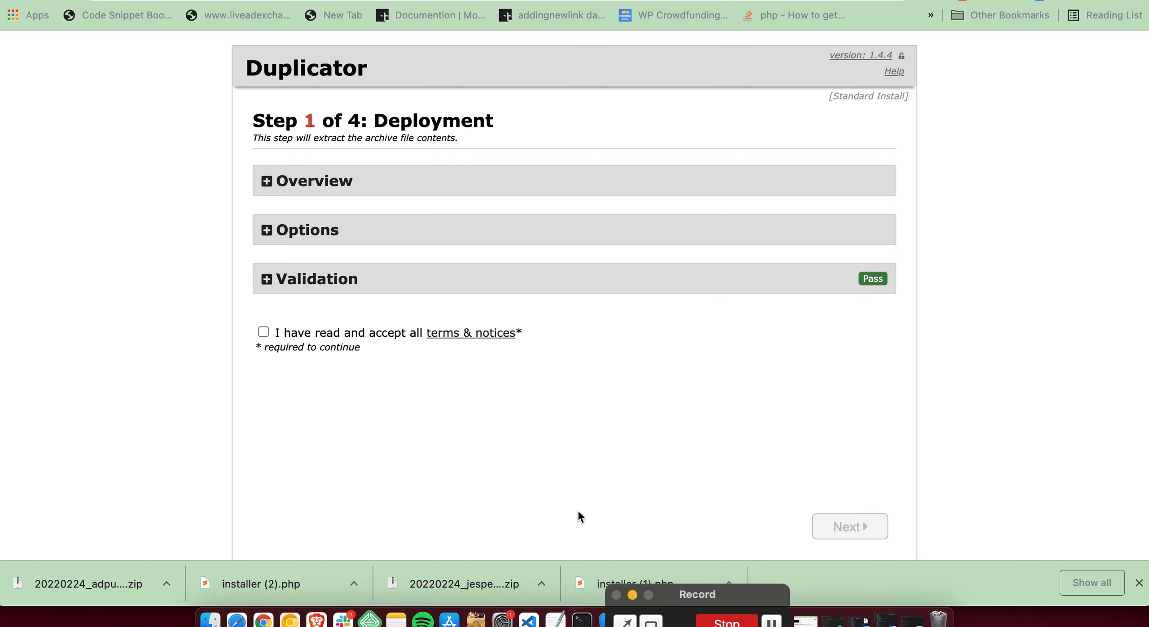
scroll(257, 415, up, 1)
scroll(257, 453, down, 1)
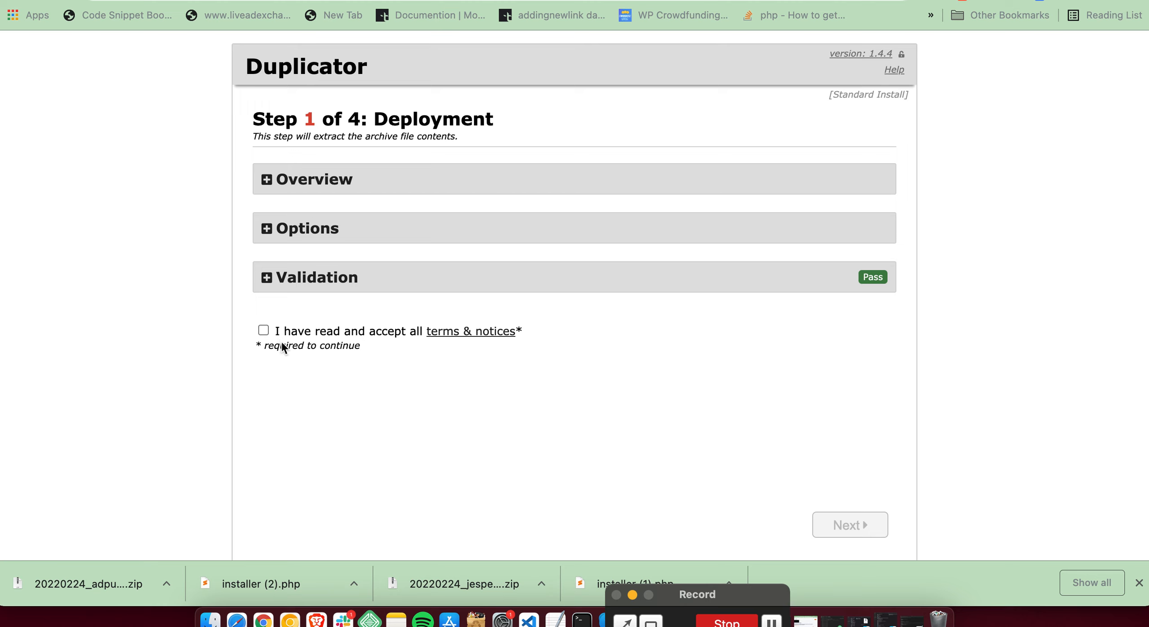
click(265, 333)
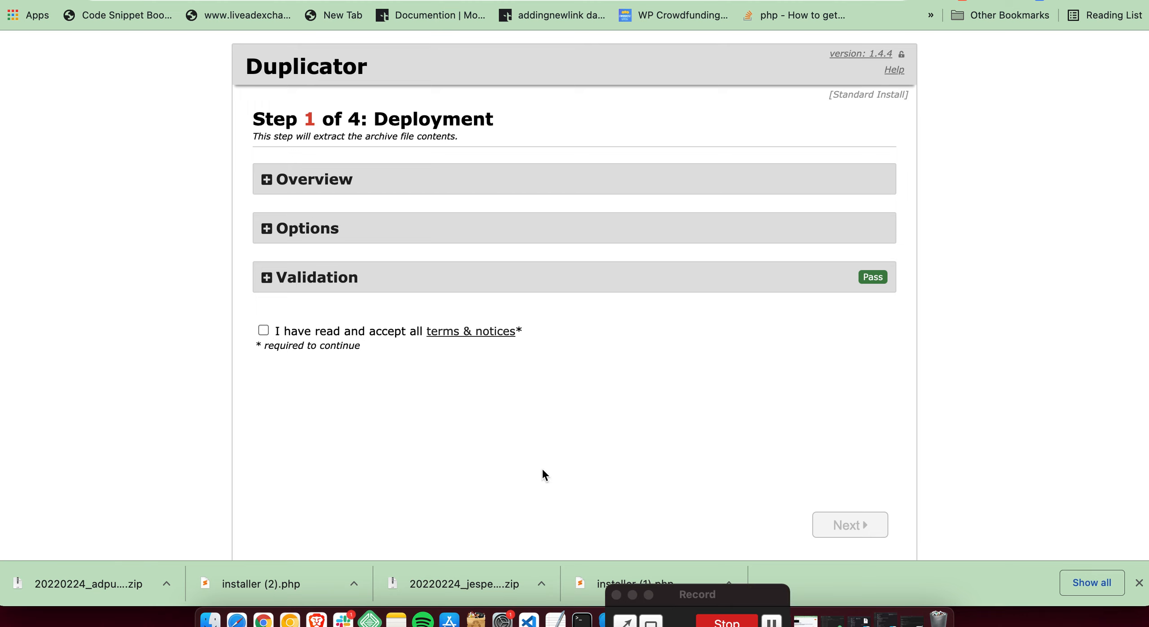
click(264, 331)
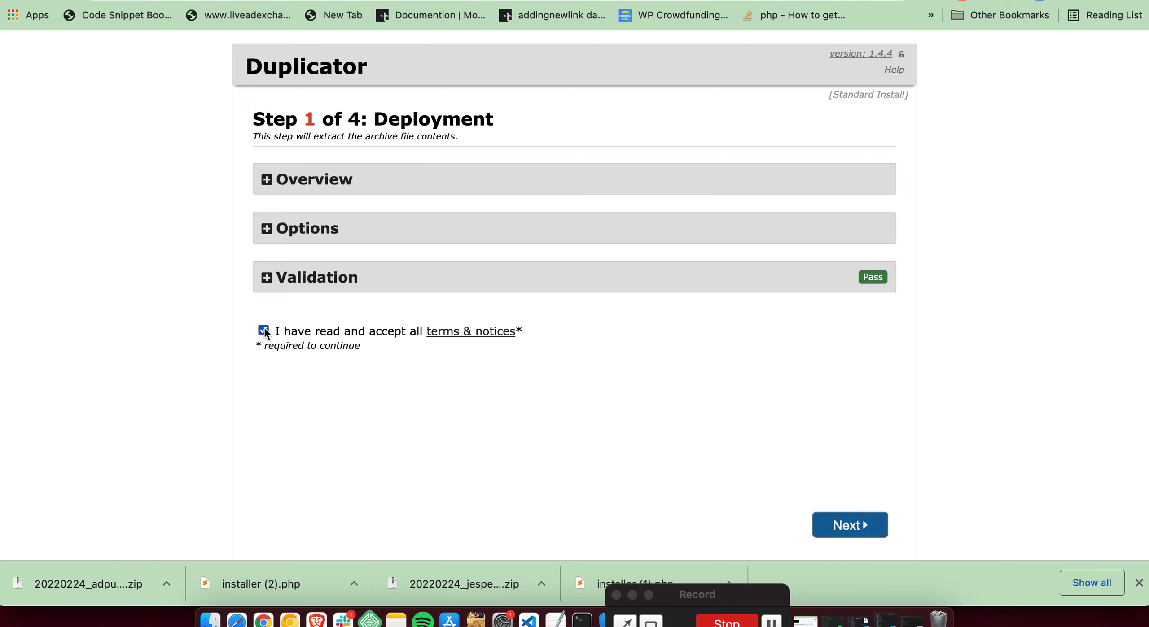
click(835, 525)
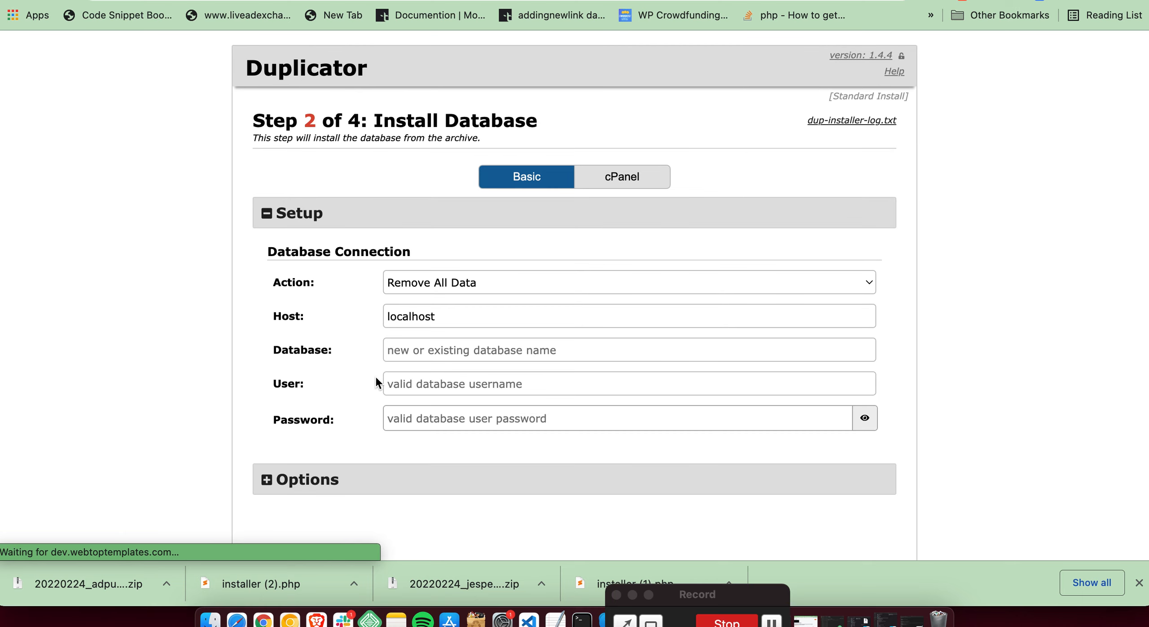
- Look up the oxygen database in cPanel's MySQL Databases and enter webtojnv_oxygen as the installer's database and user, with the database password
scroll(218, 338, down, 3)
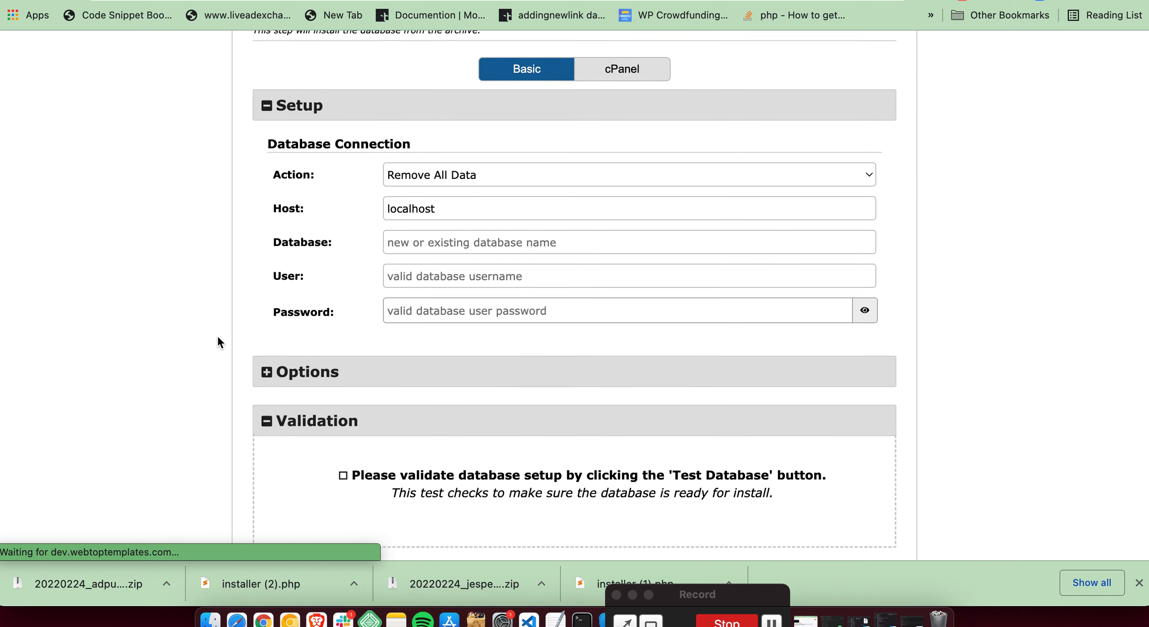
scroll(218, 342, down, 3)
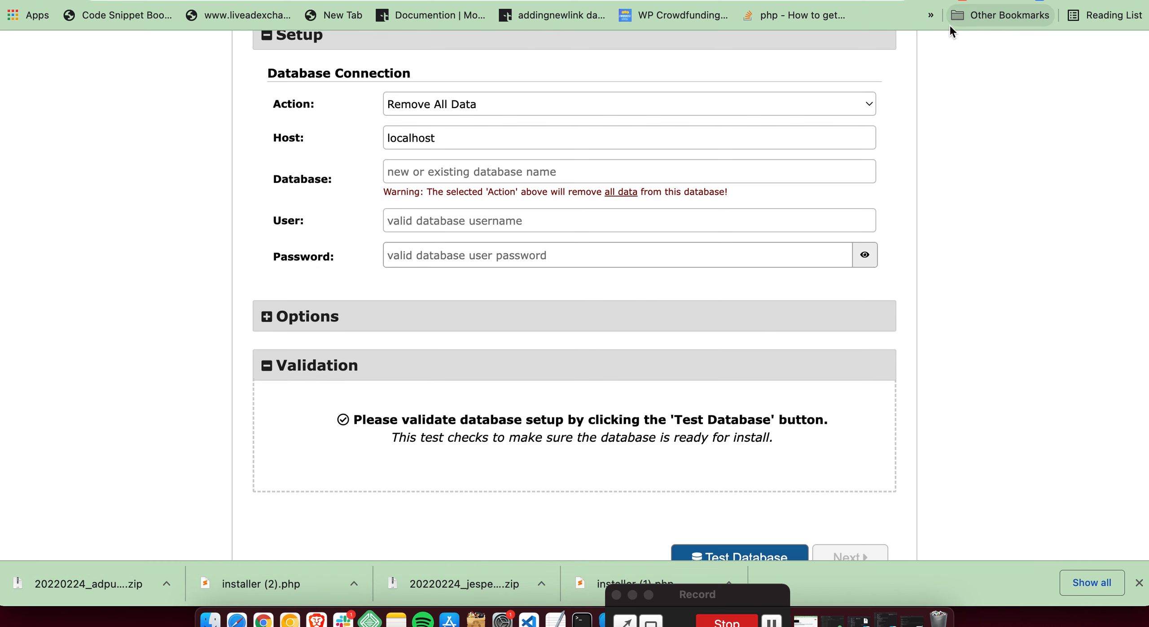
click(950, 1)
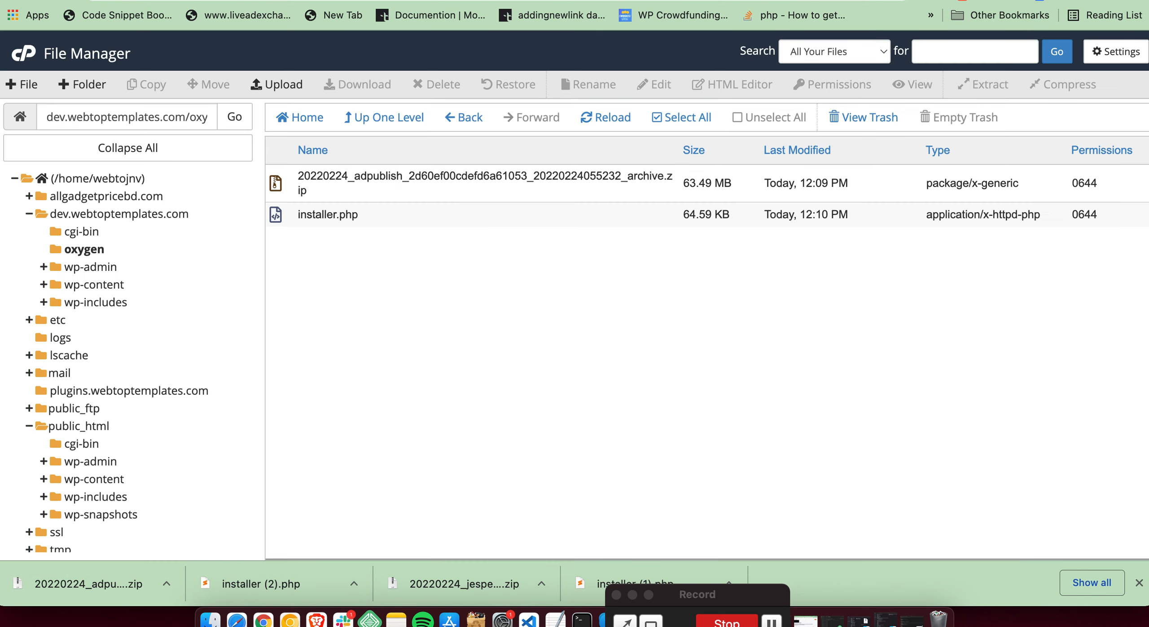
click(673, 1)
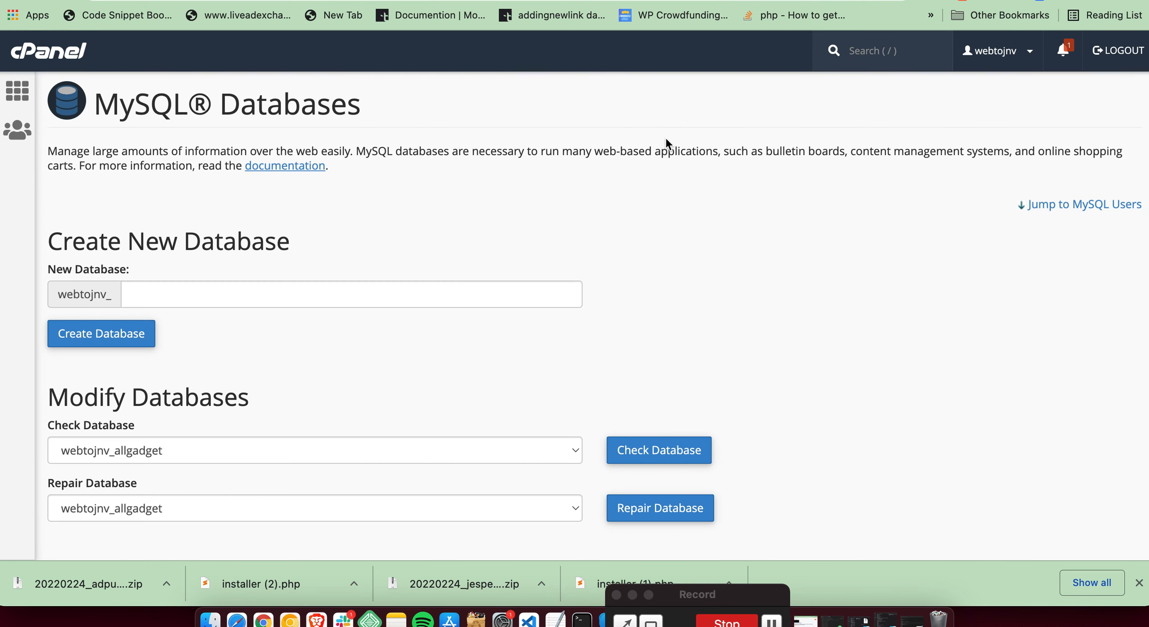
scroll(626, 313, down, 7)
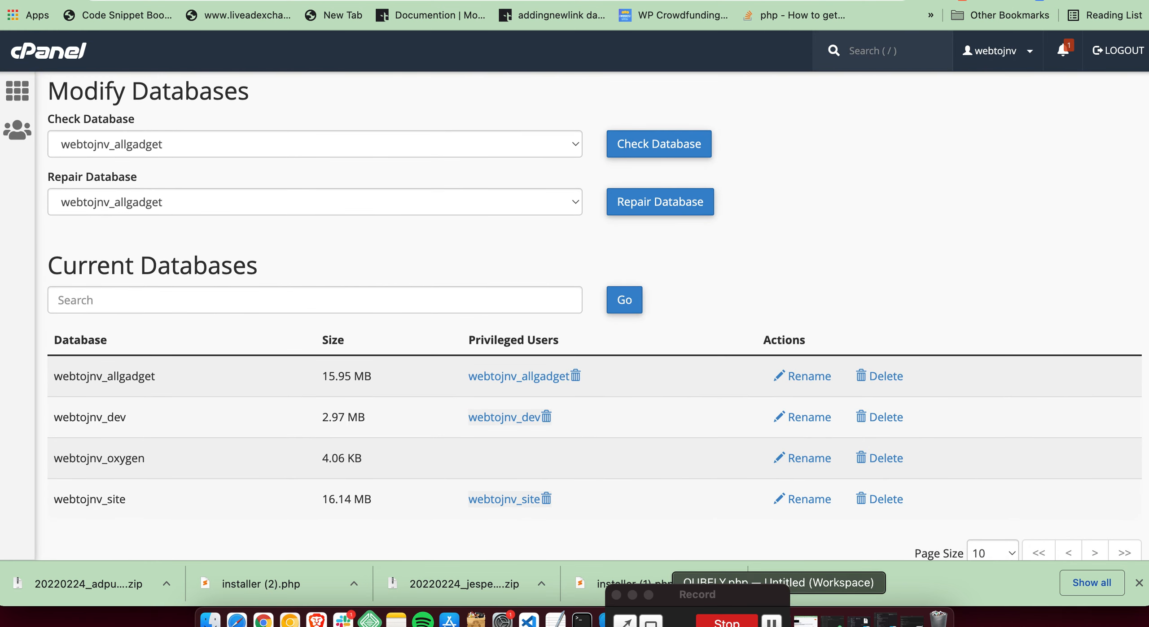
key(ctrl+Tab)
scroll(1031, 450, up, 1)
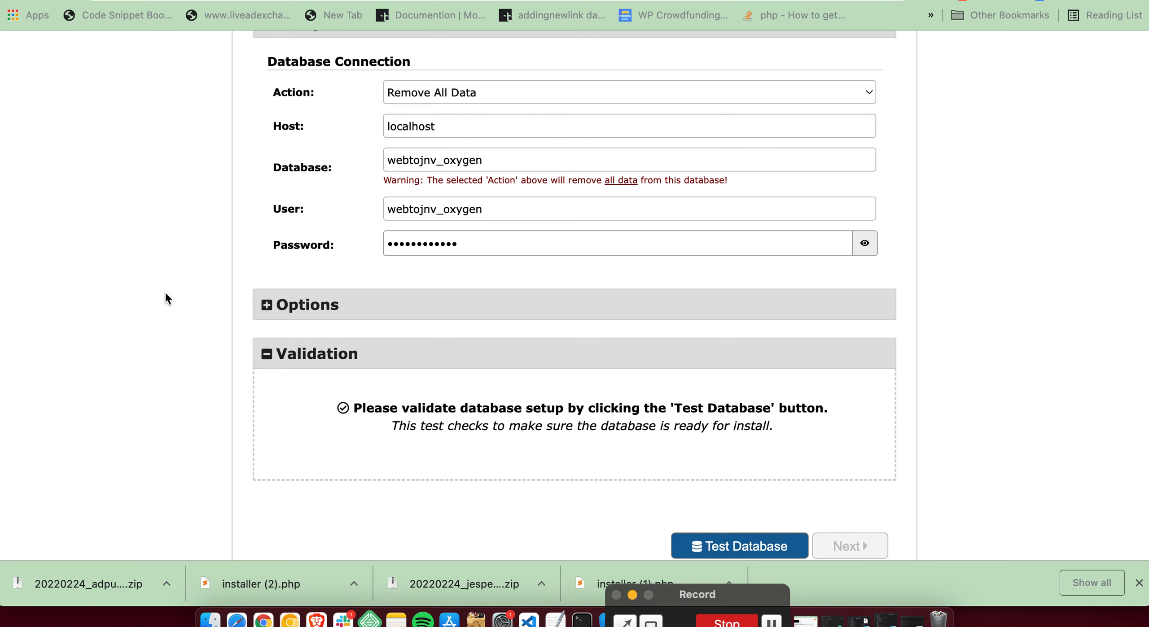
- Test the database connection and confirm running the Step 2 database install with these settings
scroll(166, 293, down, 1)
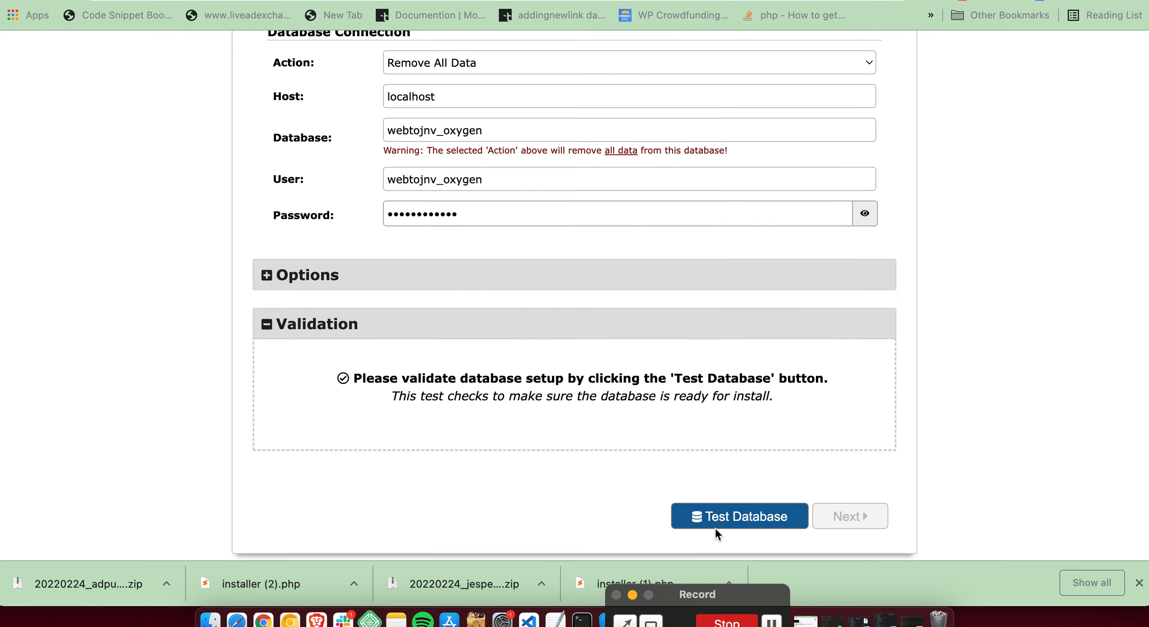
click(726, 522)
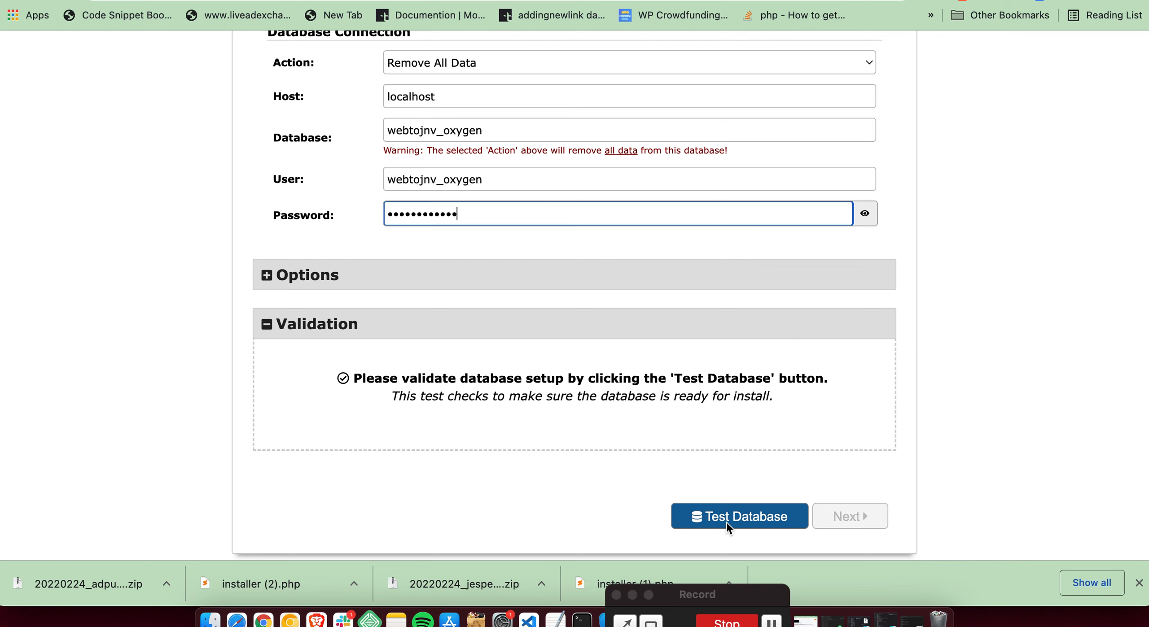
click(726, 523)
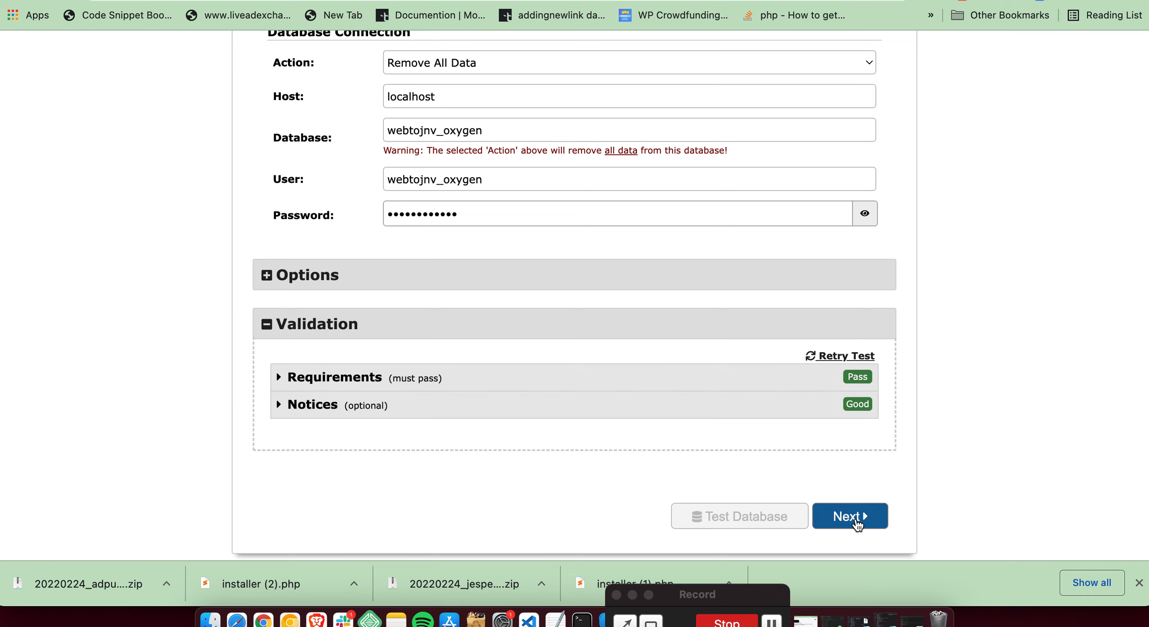
click(853, 517)
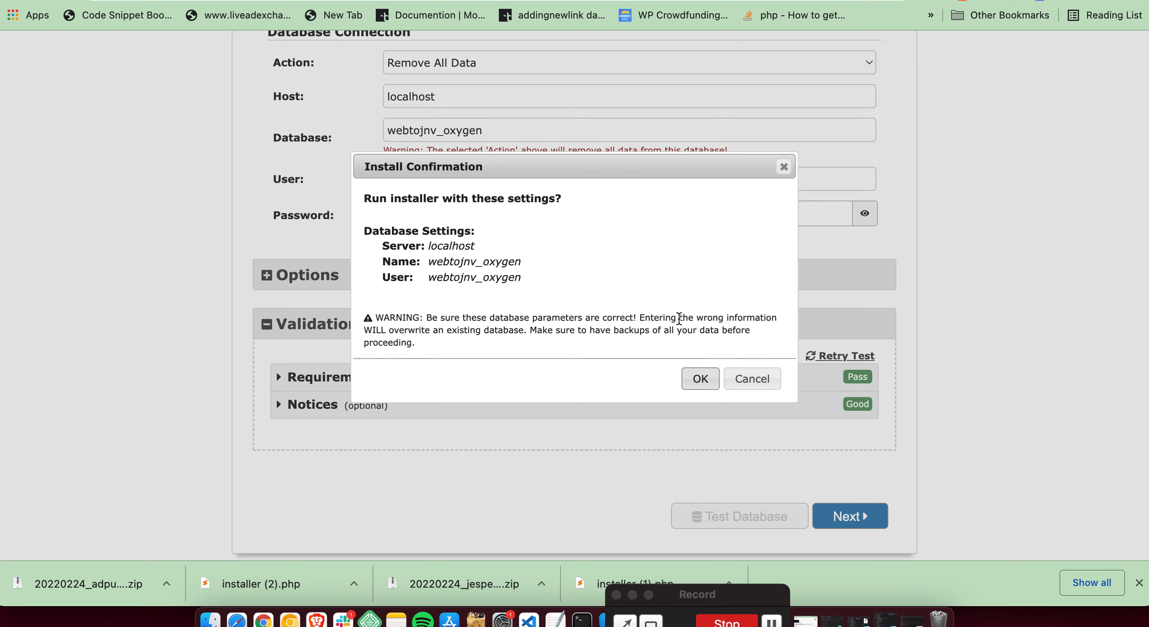
click(699, 392)
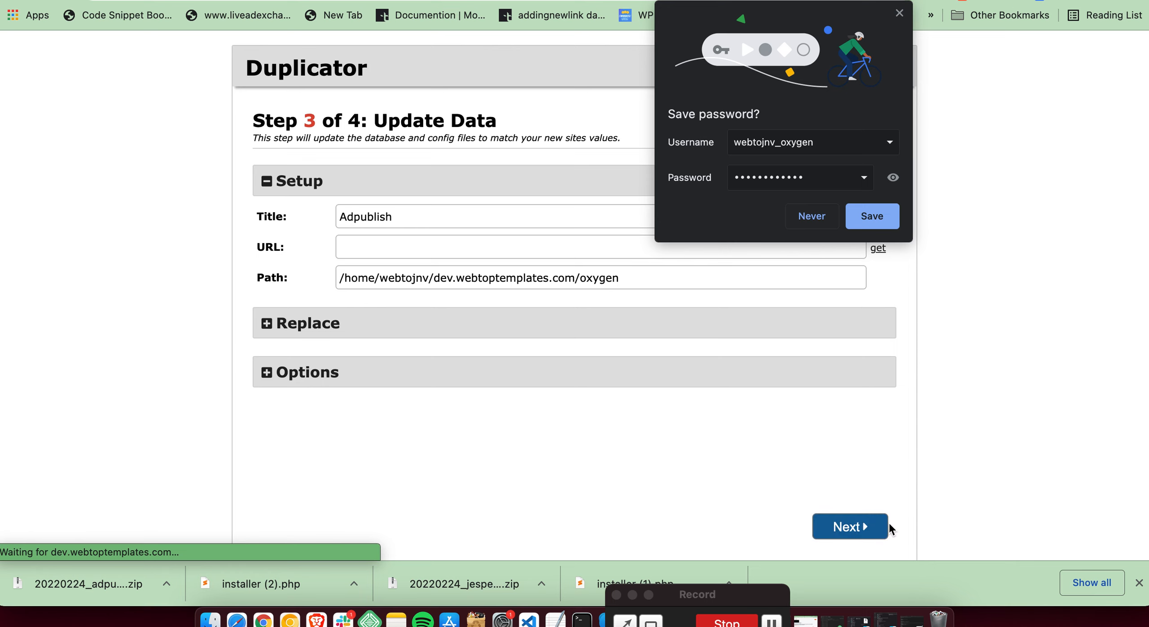
click(850, 527)
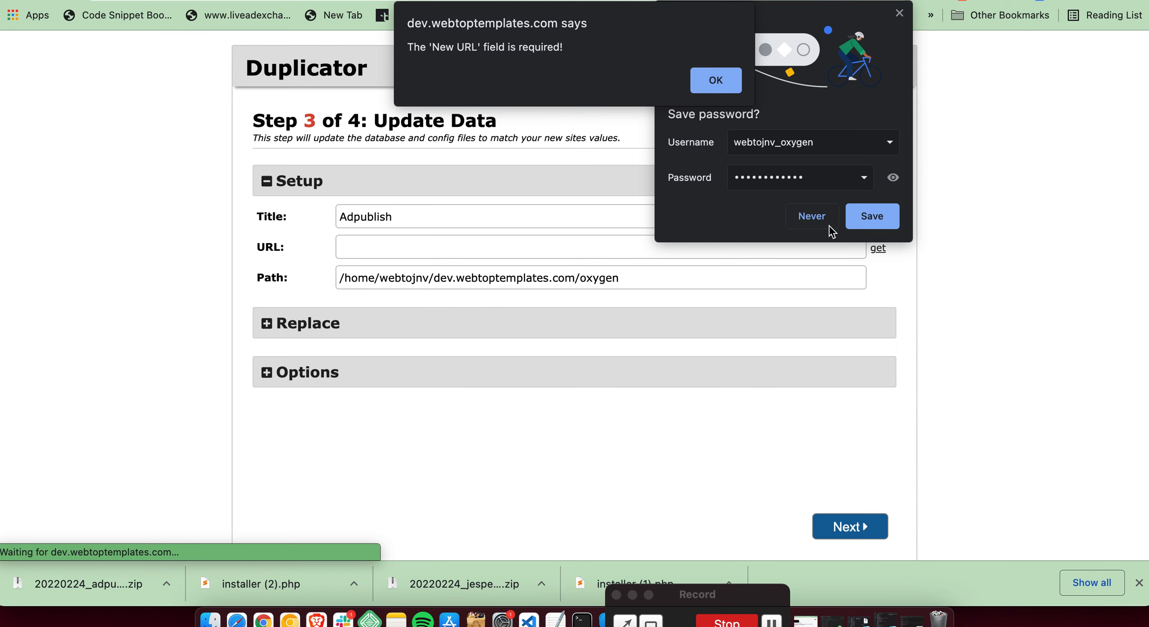
click(811, 218)
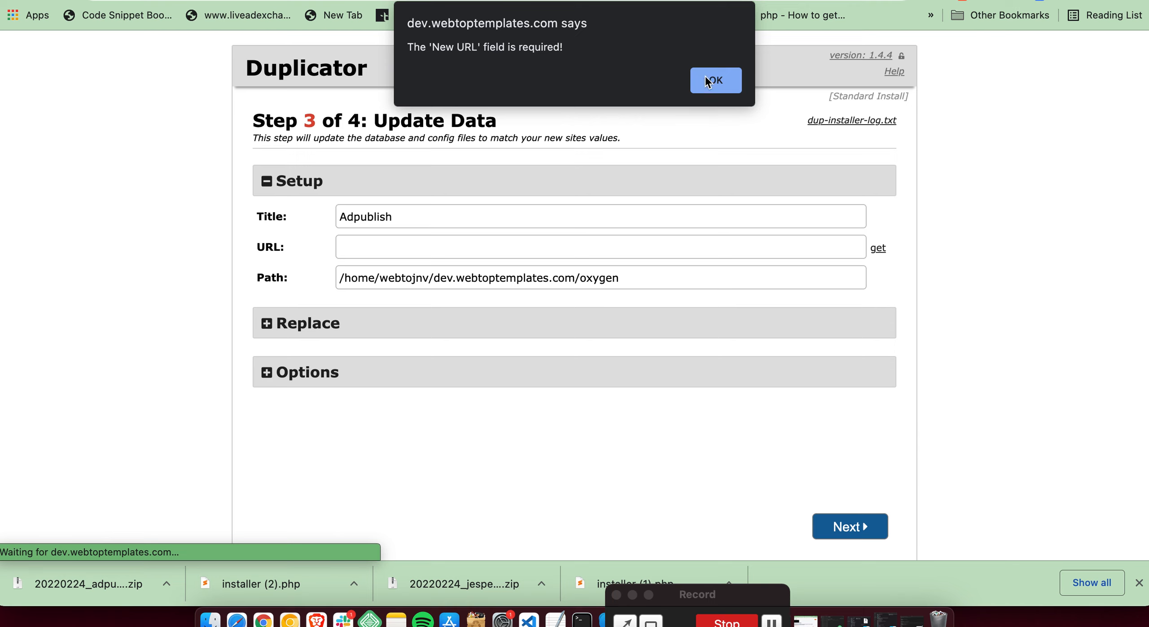
click(715, 82)
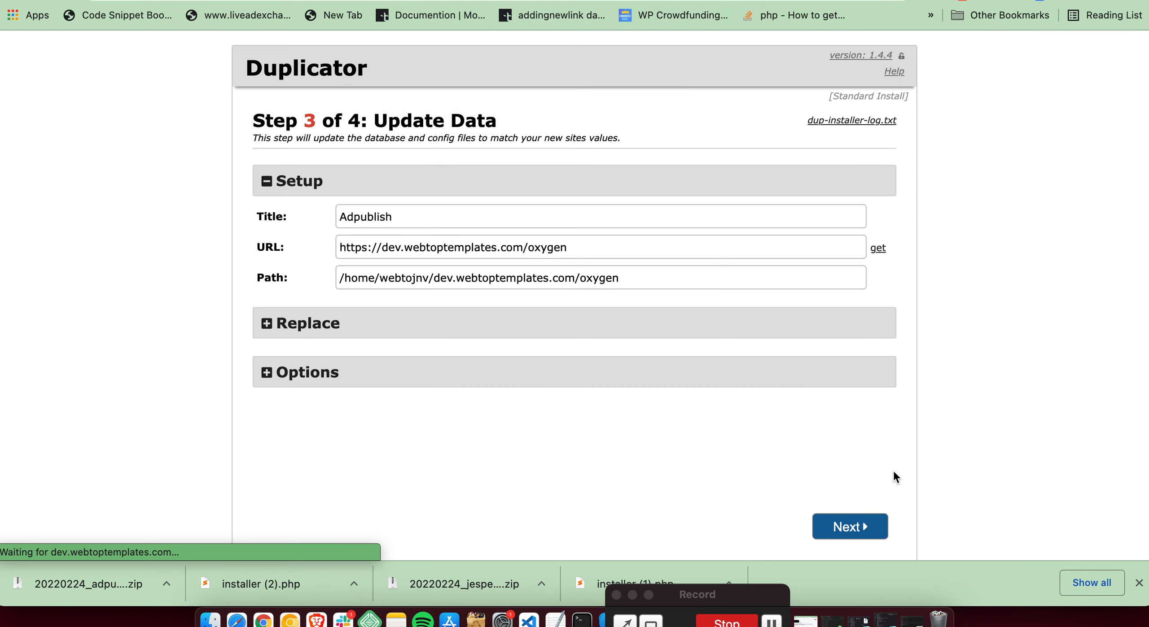
click(858, 526)
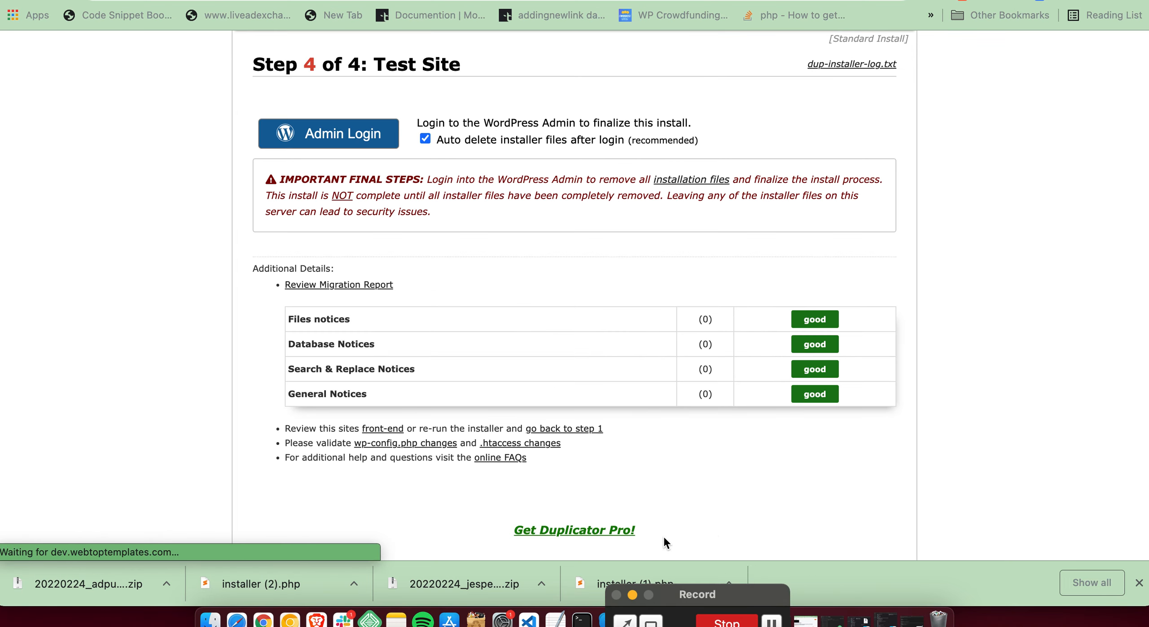
- Proceed to the migrated site's WordPress admin login and open the Adpublish front end in a new browser tab
scroll(169, 303, up, 2)
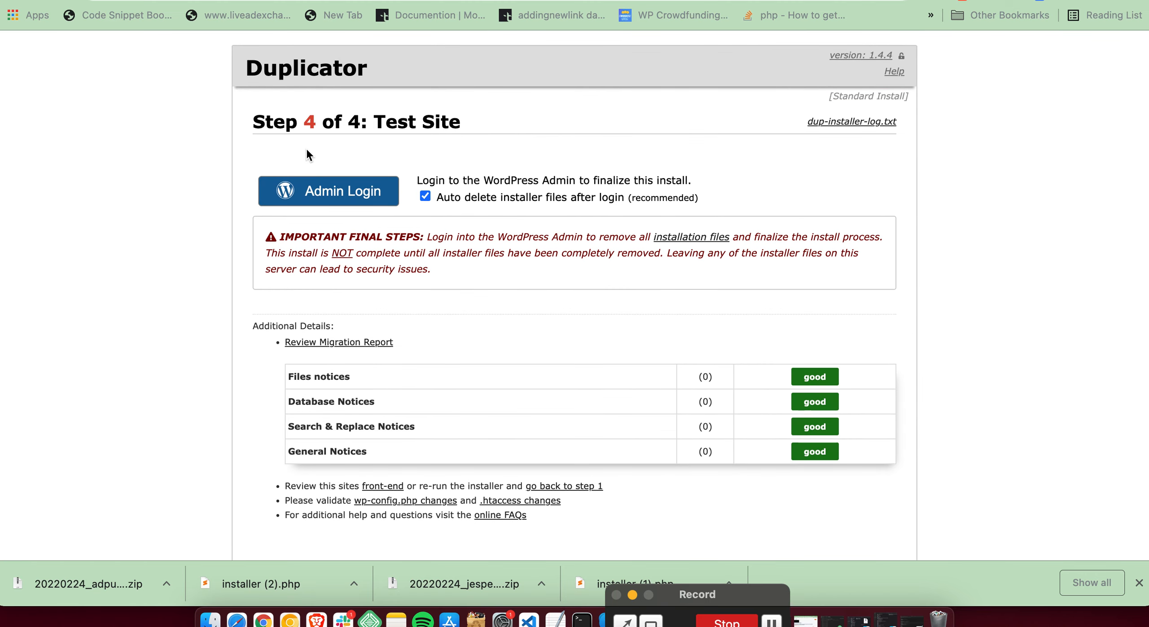
click(317, 194)
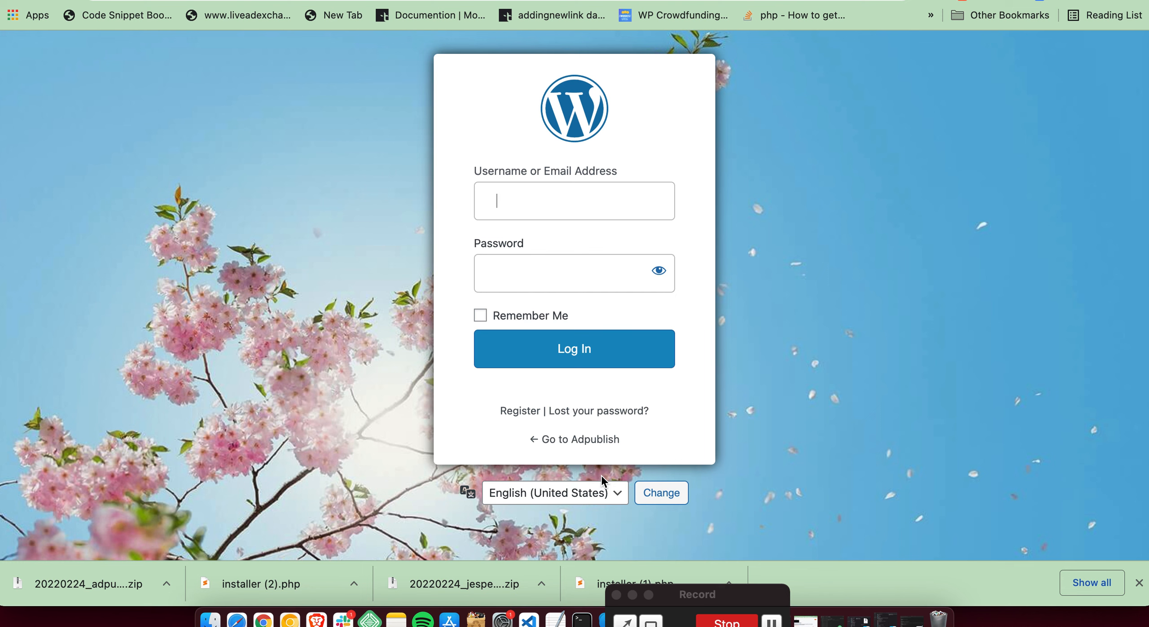
right_click(597, 442)
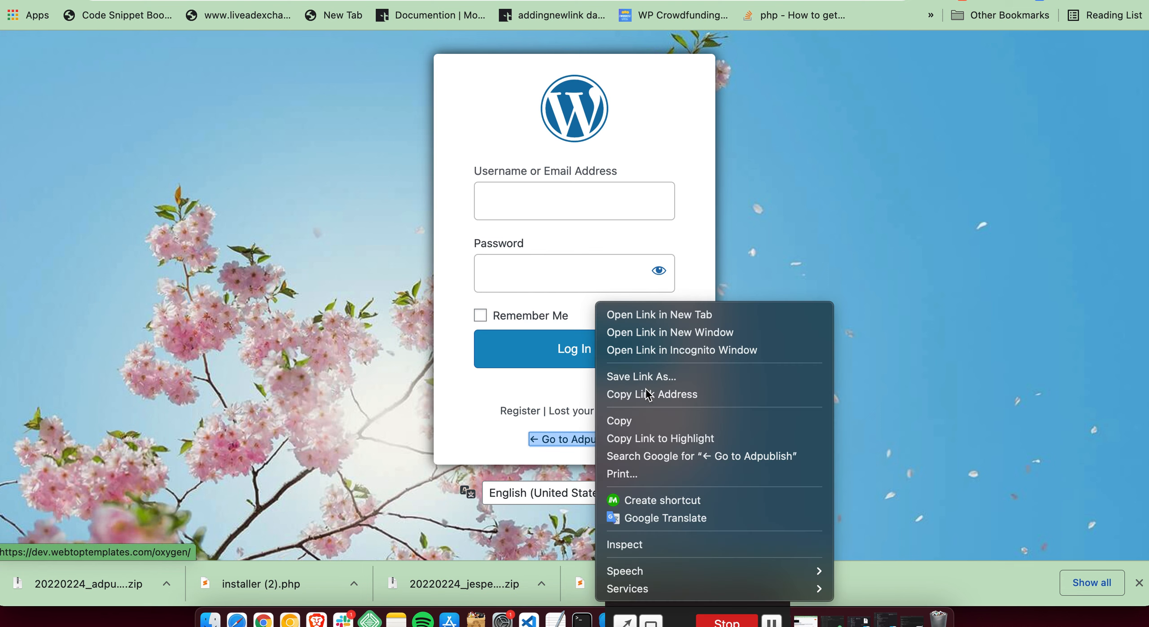
click(636, 319)
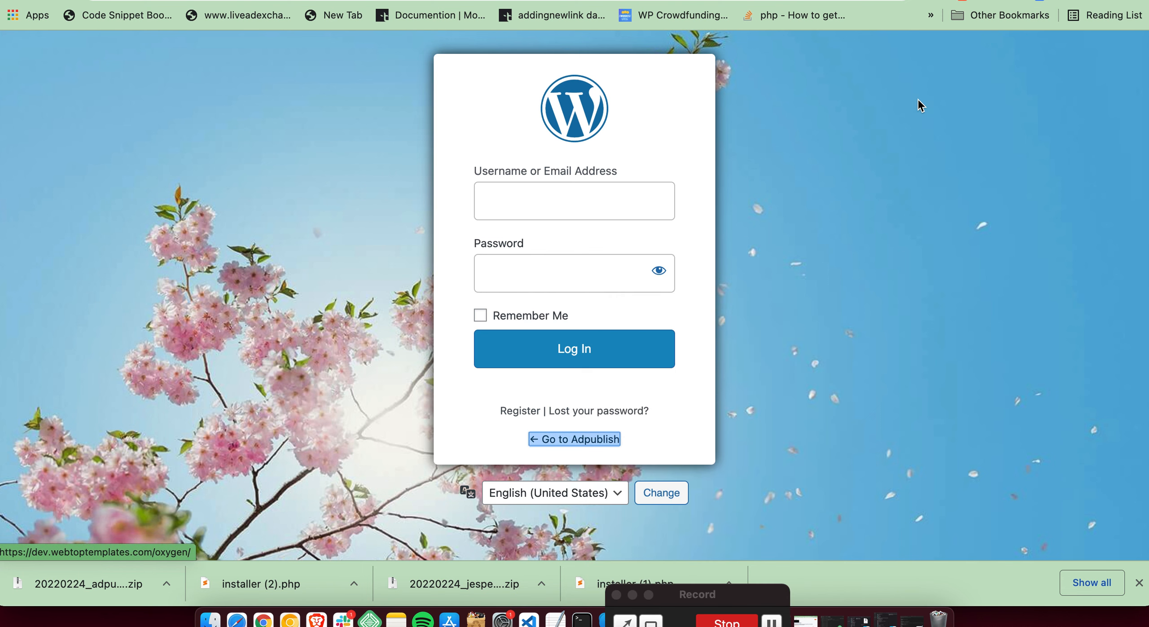